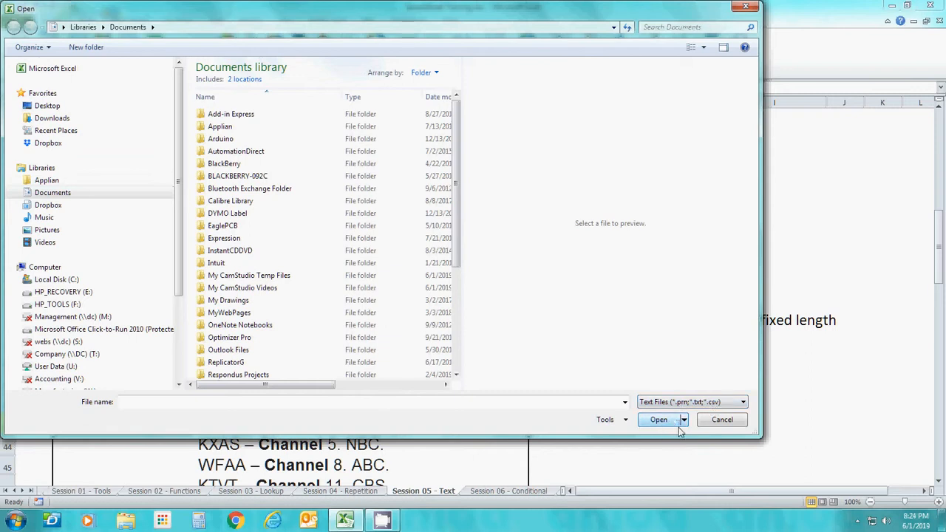
# Step: Cancel opening a text file and examine how the TV station entries in C43:C50 are separated
pyautogui.click(723, 420)
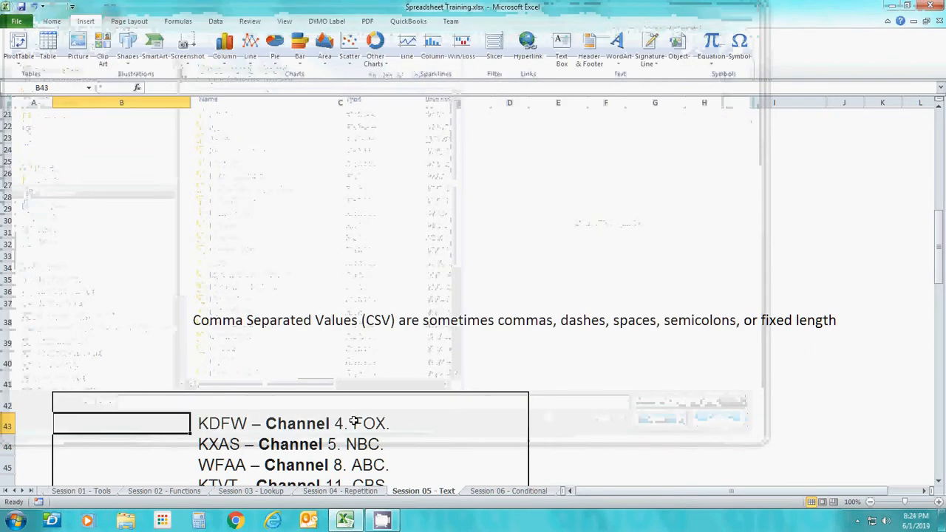
pyautogui.press('Down')
pyautogui.press('Down')
pyautogui.press('Down')
pyautogui.press('Down')
pyautogui.press('Down')
pyautogui.press('Down')
pyautogui.press('Down')
pyautogui.press('Down')
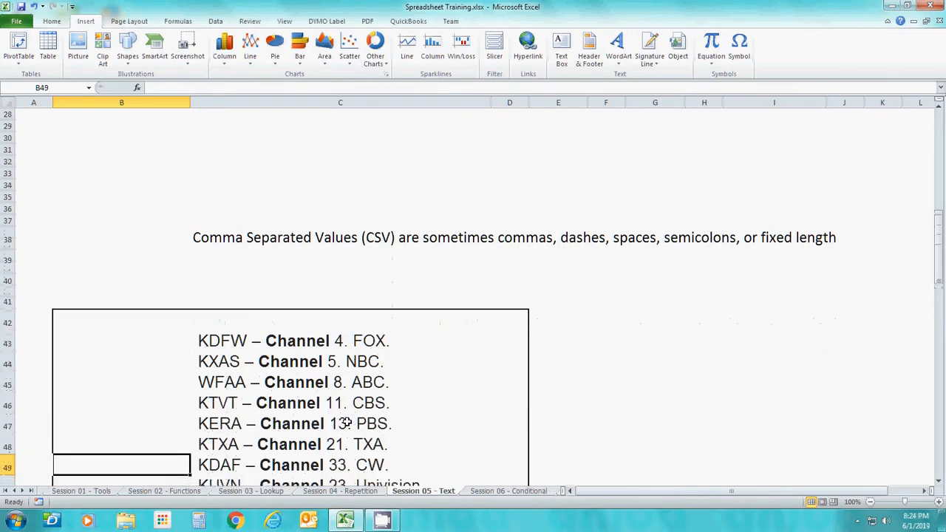
pyautogui.press('Up')
pyautogui.press('Up')
pyautogui.press('Up')
pyautogui.press('Up')
pyautogui.press('Up')
pyautogui.press('Up')
pyautogui.press('Up')
pyautogui.press('Up')
pyautogui.press('Right')
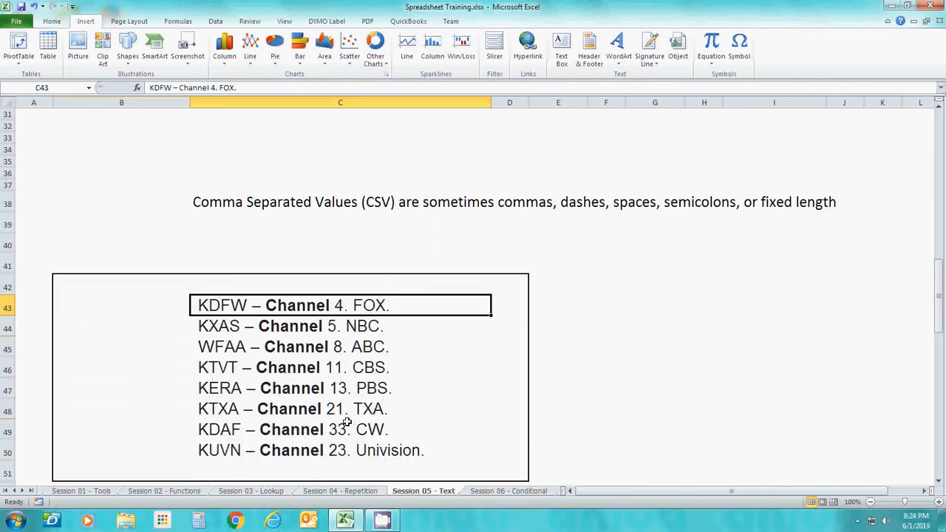
pyautogui.press('Down')
pyautogui.press('Down')
pyautogui.press('Down')
pyautogui.press('Down')
pyautogui.press('Down')
pyautogui.press('Down')
pyautogui.press('Down')
pyautogui.press('Down')
pyautogui.press('Down')
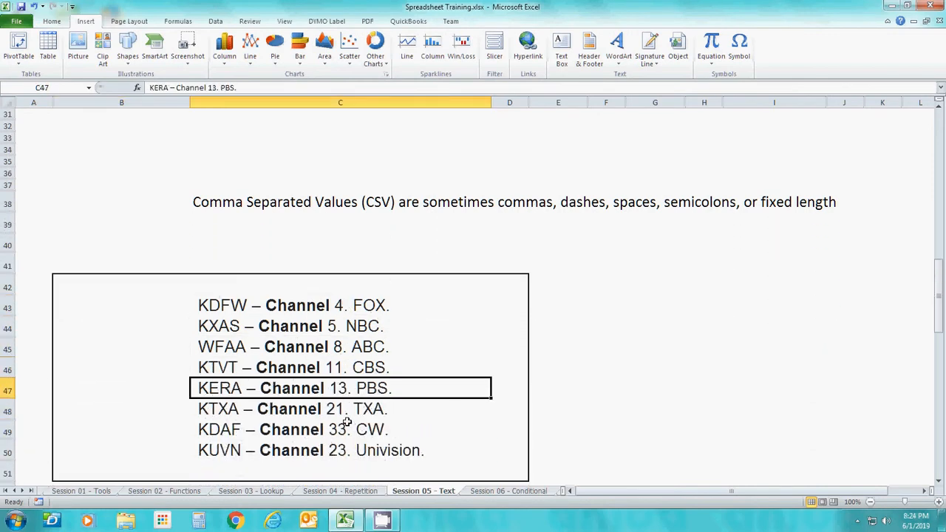
pyautogui.press('Up')
pyautogui.press('Up')
pyautogui.press('Up')
pyautogui.press('Up')
pyautogui.press('Up')
pyautogui.press('Up')
pyautogui.press('Up')
pyautogui.press('Up')
pyautogui.press('Up')
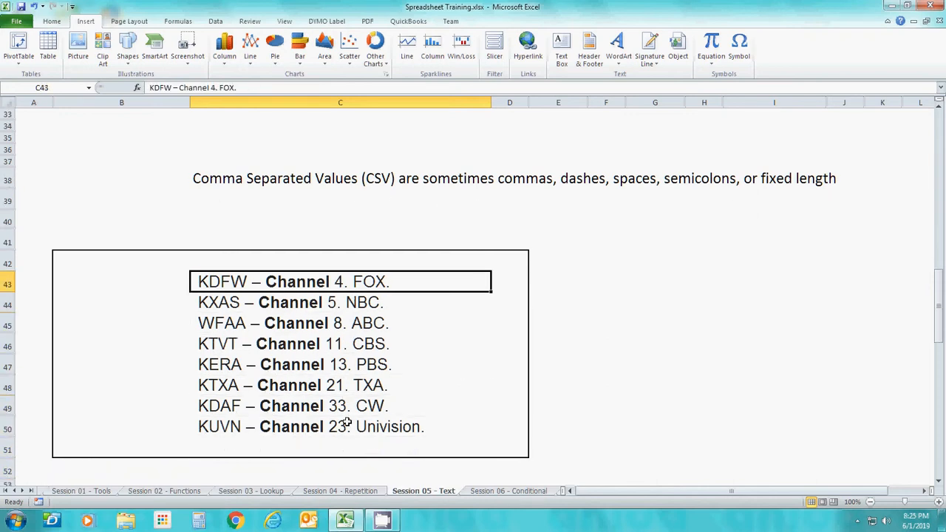
pyautogui.press('Down')
pyautogui.press('Up')
pyautogui.press('Down')
pyautogui.press('Down')
pyautogui.press('Down')
pyautogui.press('Down')
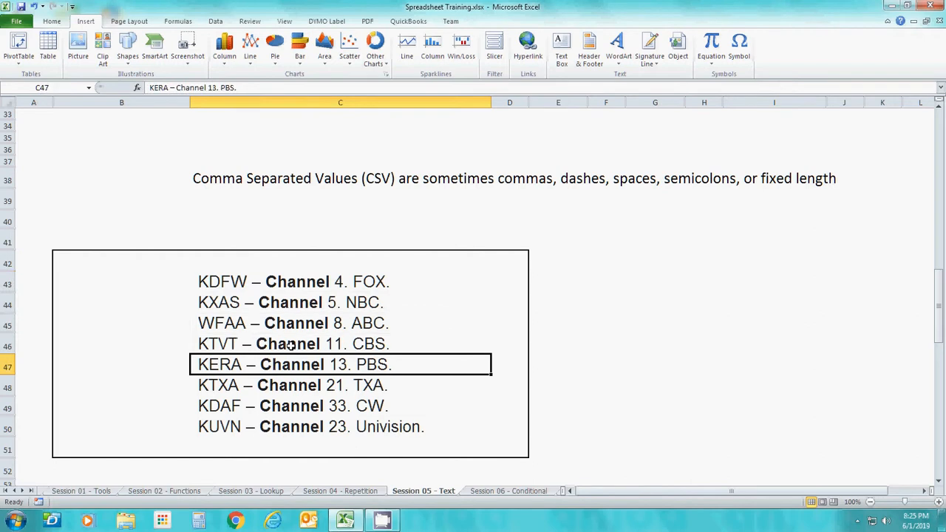
pyautogui.press('Up')
pyautogui.press('Up')
pyautogui.press('Up')
pyautogui.press('Up')
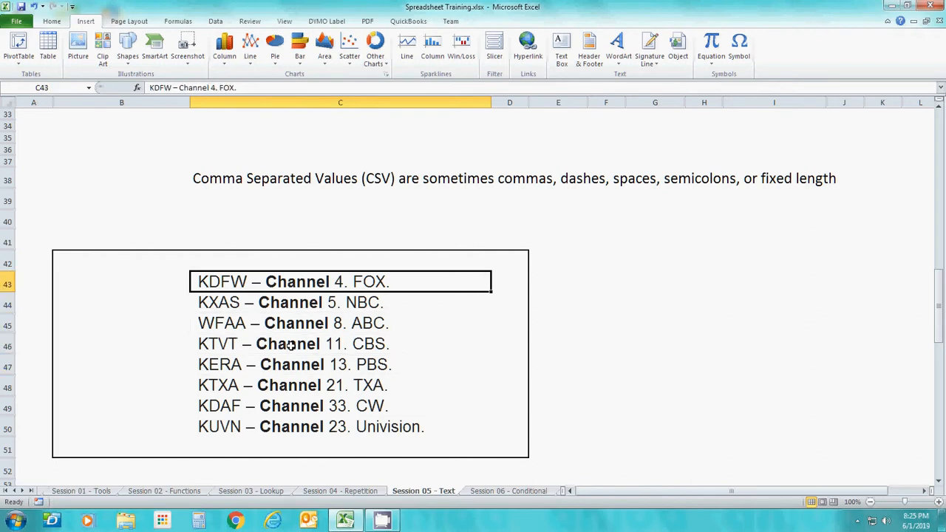
# Step: Start a fixed-width Text to Columns conversion of C43:C50, with column breaks isolating the dash, the word Channel and the space before the number
pyautogui.hotkey('shift', 'Down')
pyautogui.hotkey('shift', 'Down')
pyautogui.hotkey('shift', 'Down')
pyautogui.hotkey('shift', 'Down')
pyautogui.hotkey('shift', 'Down')
pyautogui.hotkey('shift', 'Down')
pyautogui.hotkey('shift', 'Down')
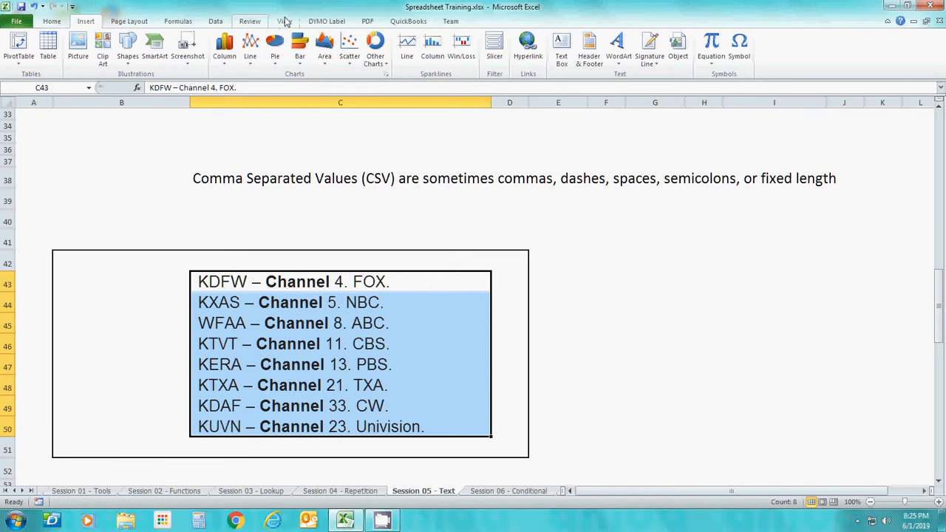
pyautogui.click(215, 22)
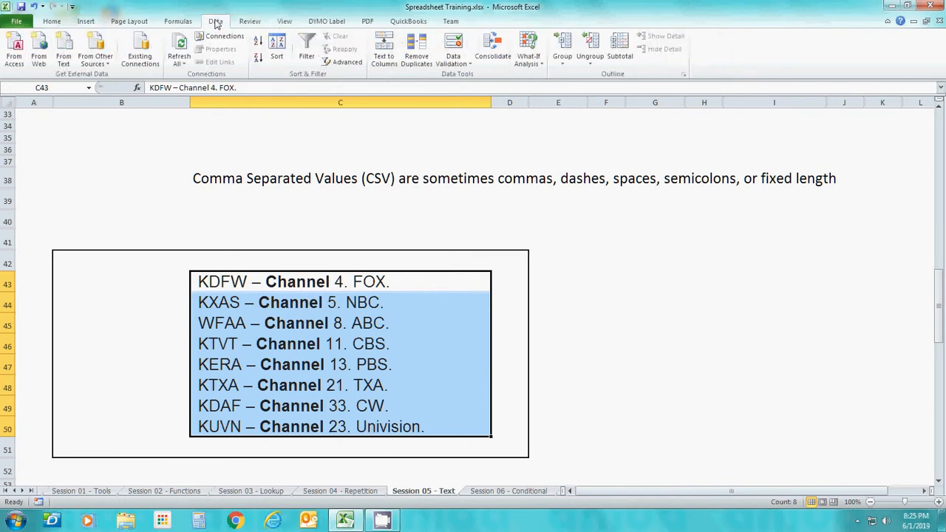
pyautogui.click(394, 59)
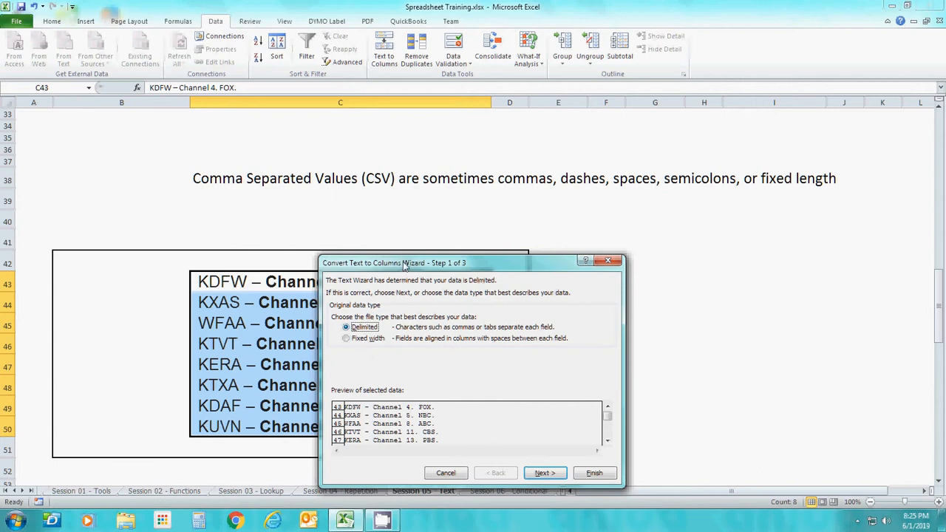
pyautogui.moveTo(405, 266); pyautogui.dragTo(500, 247)
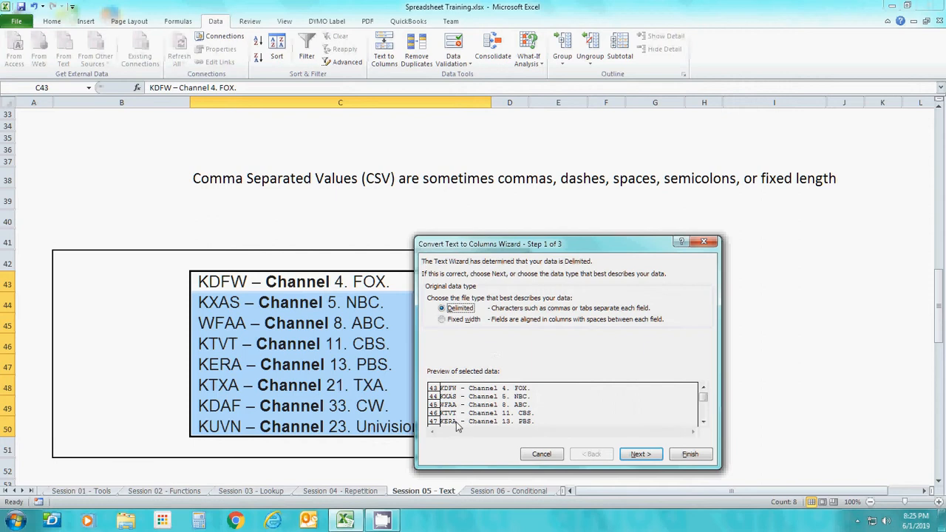
pyautogui.click(444, 325)
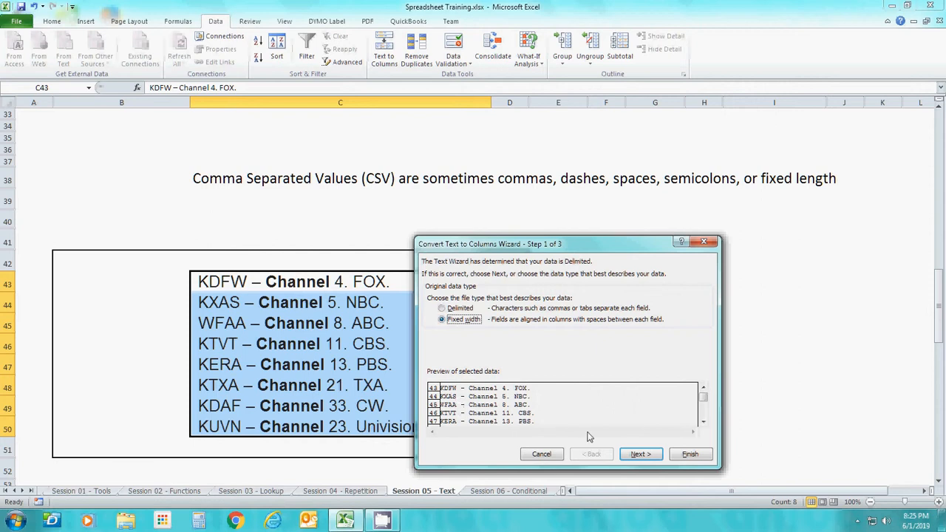
pyautogui.click(637, 454)
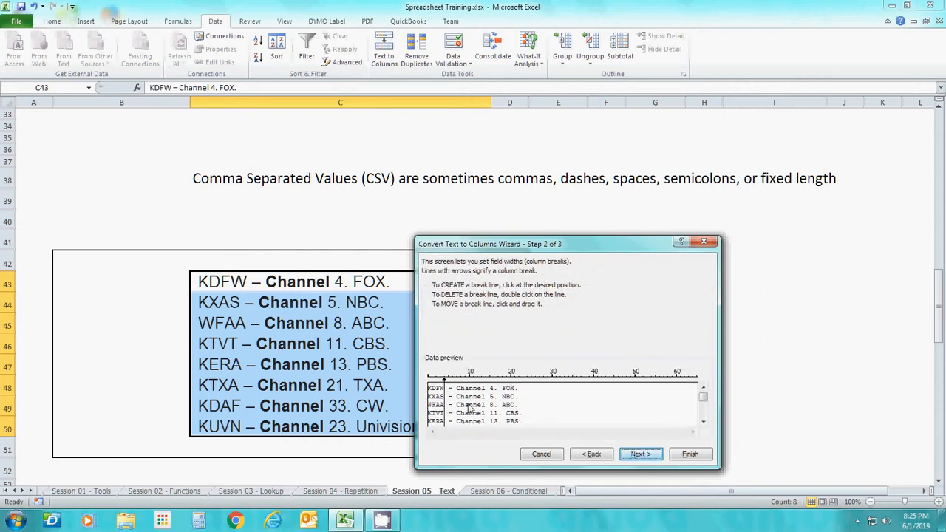
pyautogui.click(457, 401)
pyautogui.click(640, 454)
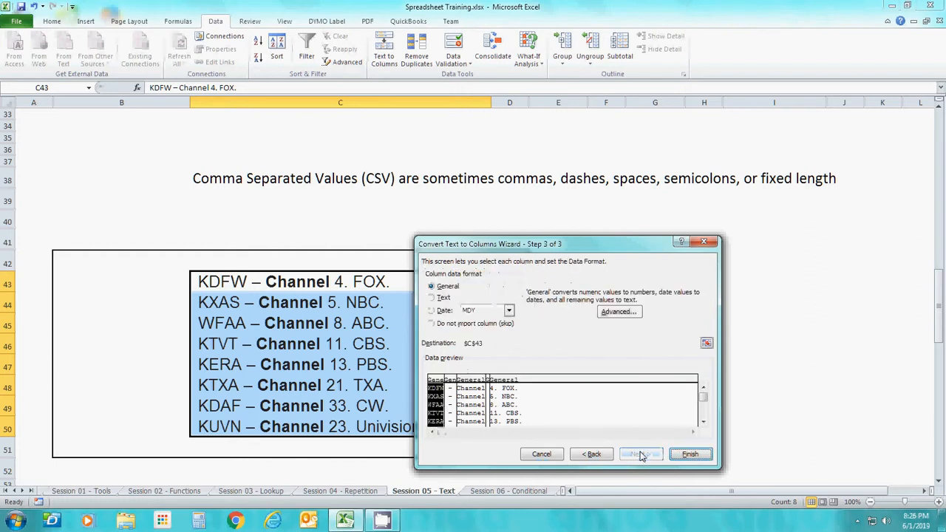
# Step: Skip importing the dash column and the blank column before the channel number, and finish the conversion, replacing the destination cells' contents
pyautogui.click(450, 381)
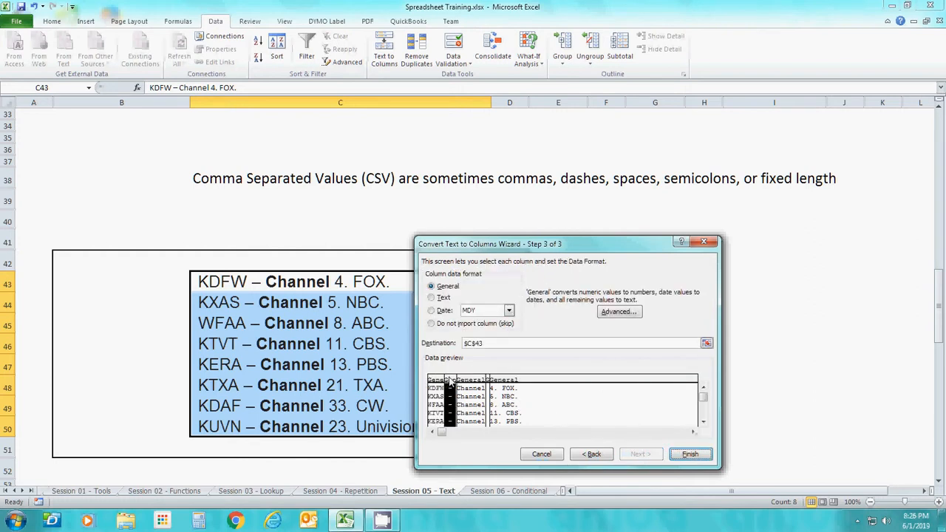
pyautogui.click(431, 325)
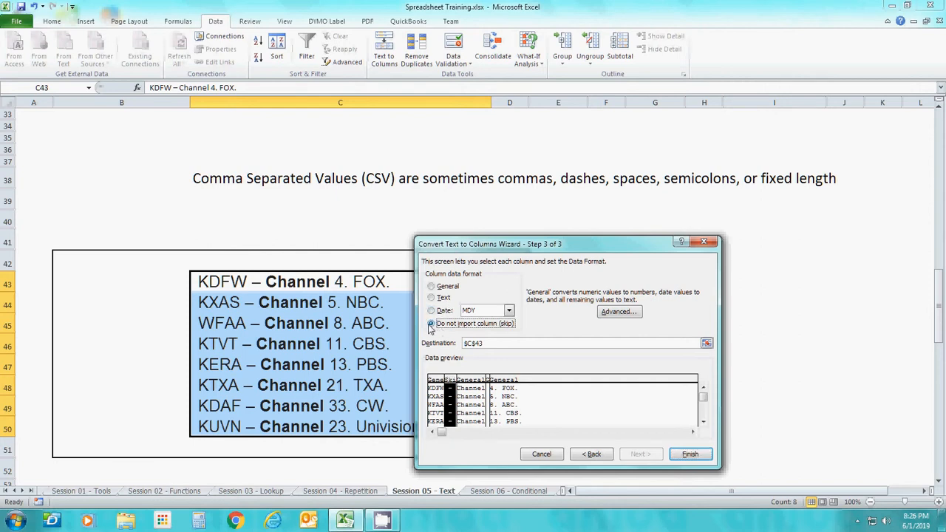
pyautogui.click(488, 382)
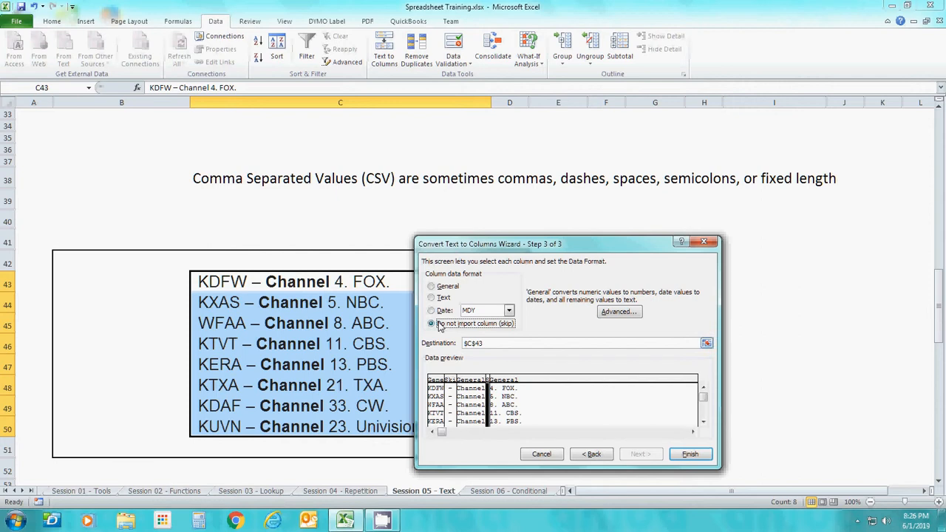
pyautogui.click(690, 455)
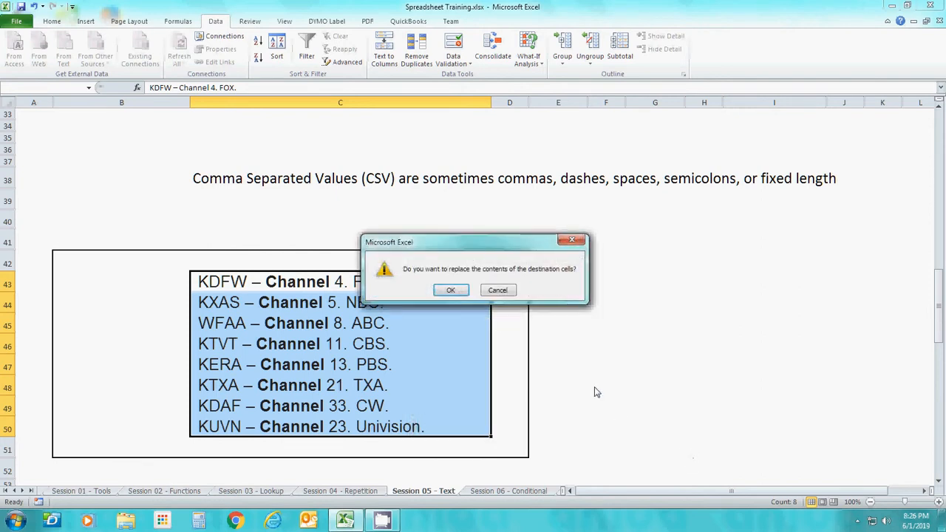
pyautogui.click(459, 293)
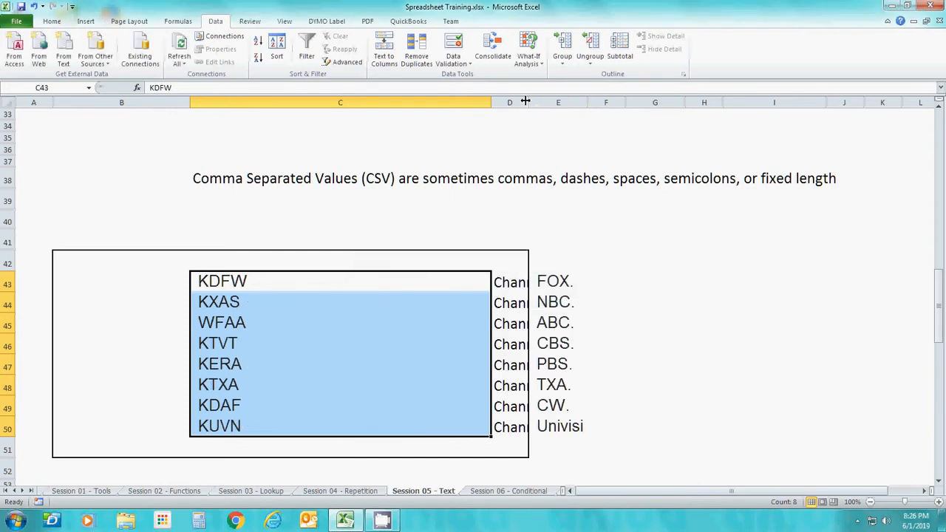
# Step: Widen column D to fit the word Channel and autofit column E to its channel number and network entries
pyautogui.moveTo(529, 102); pyautogui.dragTo(606, 101)
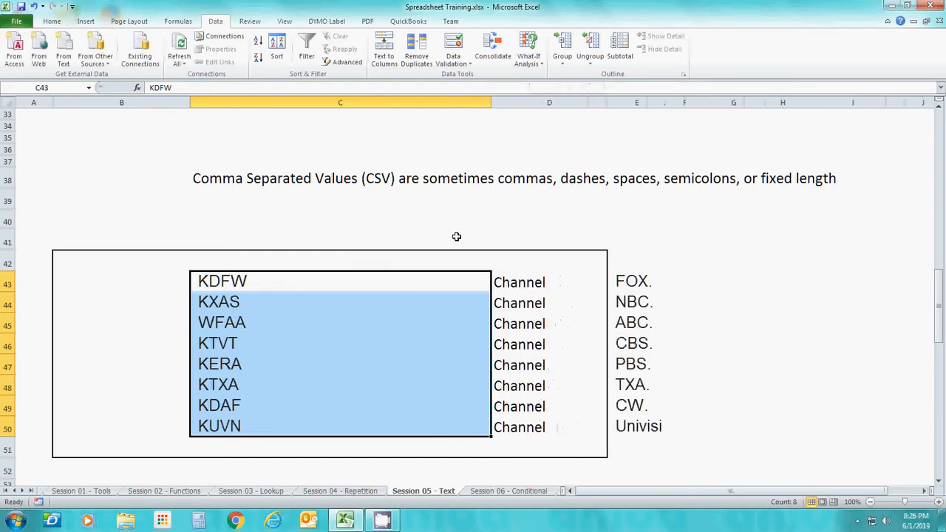
pyautogui.click(342, 309)
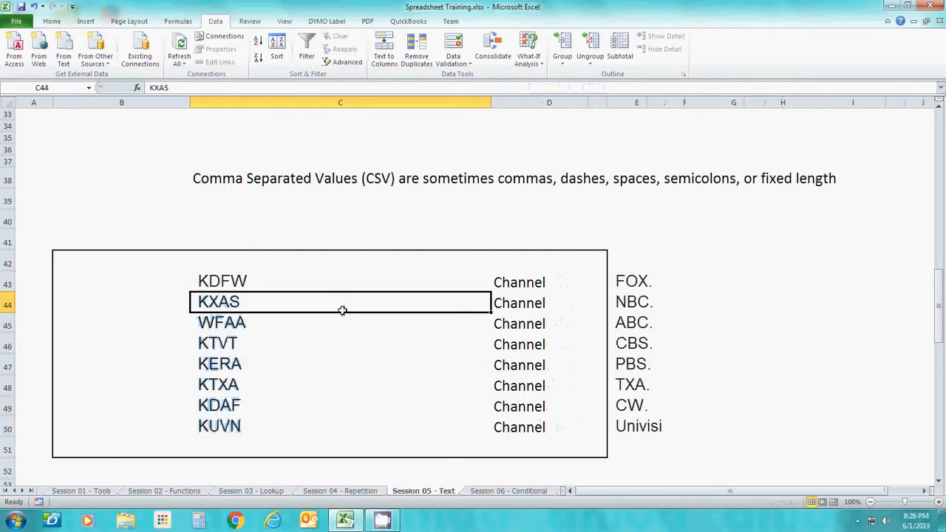
pyautogui.click(264, 279)
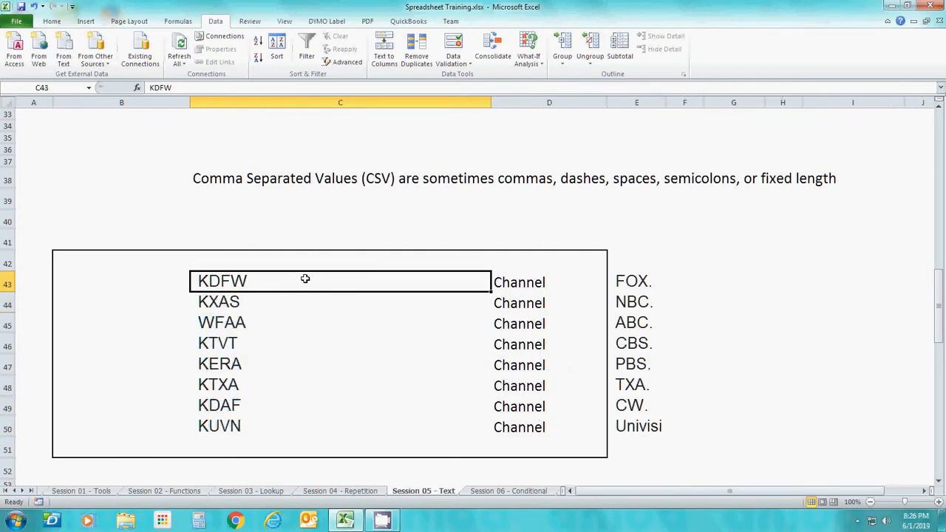
pyautogui.click(520, 279)
pyautogui.click(643, 286)
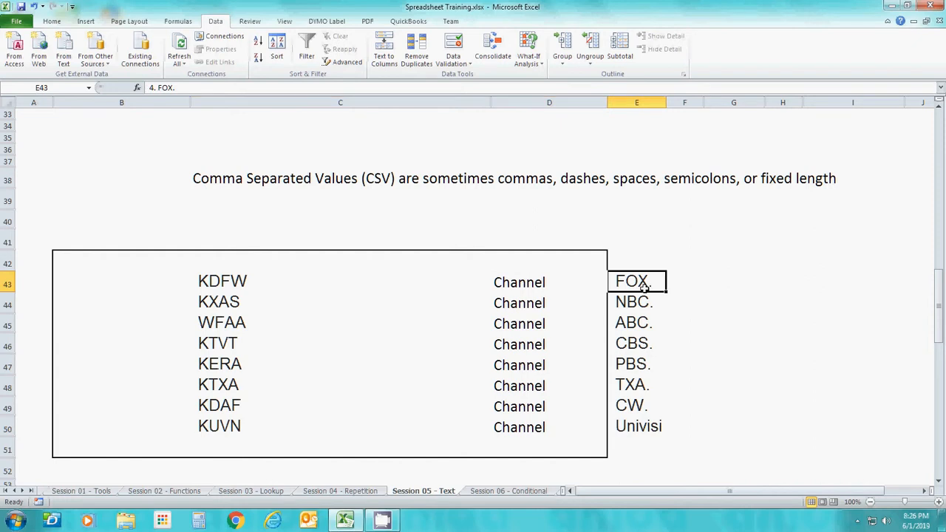
pyautogui.doubleClick(665, 102)
pyautogui.click(679, 405)
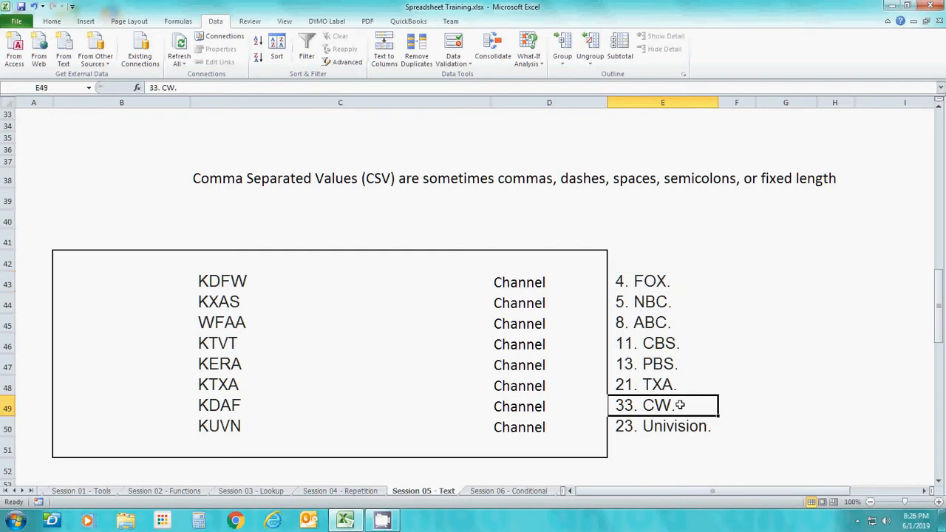
# Step: Split E43:E50 into separate number and network columns using delimited Text to Columns with a period as the other delimiter
pyautogui.click(648, 276)
pyautogui.hotkey('shift', 'Down')
pyautogui.hotkey('shift', 'Down')
pyautogui.hotkey('shift', 'Down')
pyautogui.hotkey('shift', 'Down')
pyautogui.hotkey('shift', 'Down')
pyautogui.hotkey('shift', 'Down')
pyautogui.hotkey('shift', 'Down')
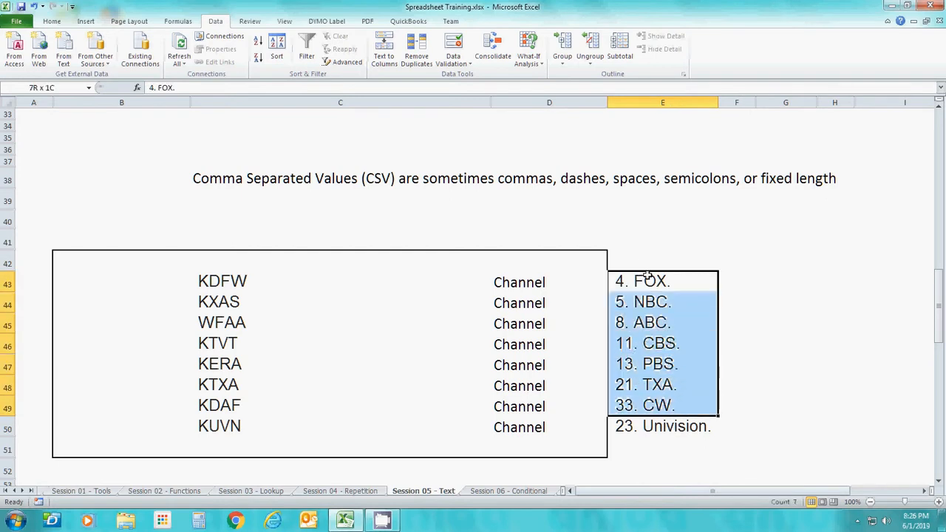
pyautogui.click(383, 50)
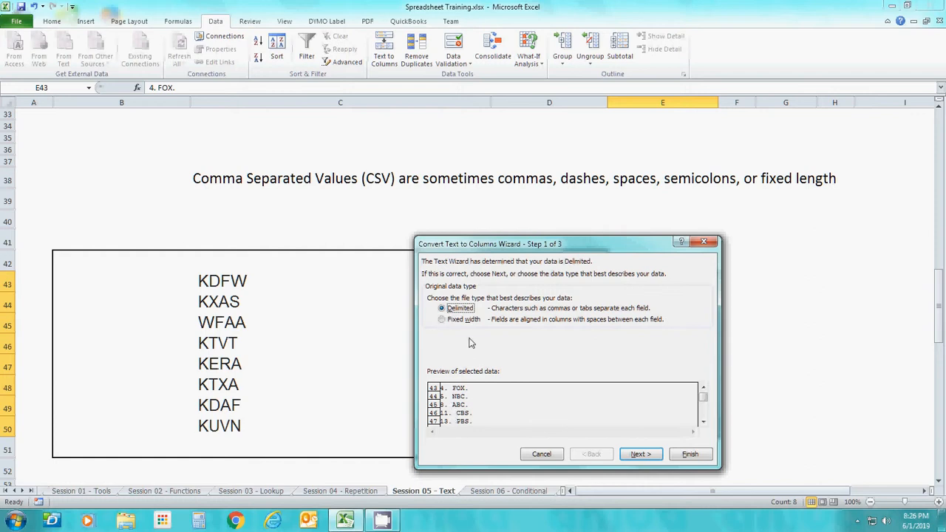
pyautogui.click(633, 454)
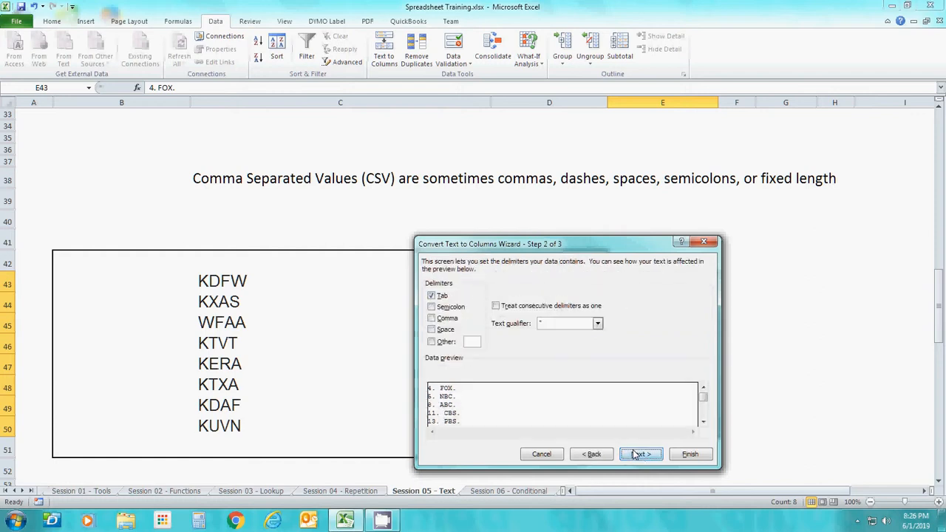
pyautogui.click(432, 342)
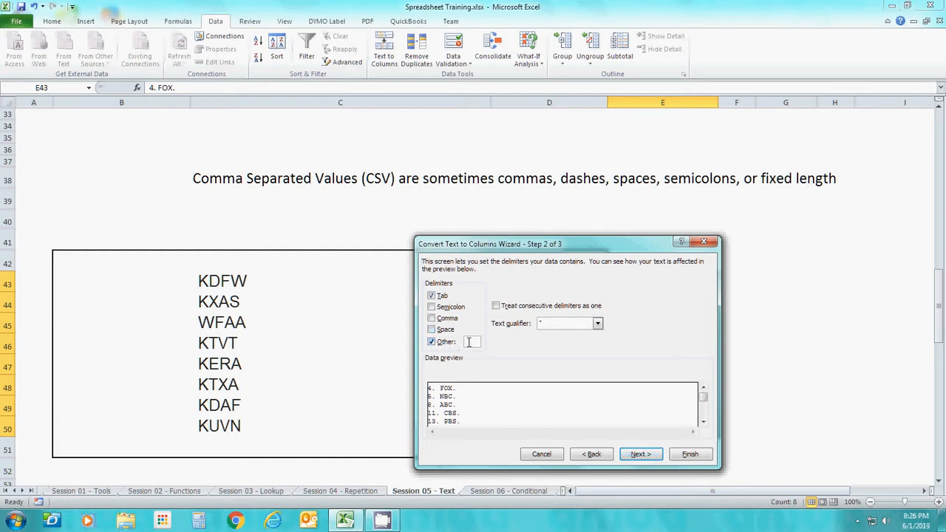
pyautogui.write('.')
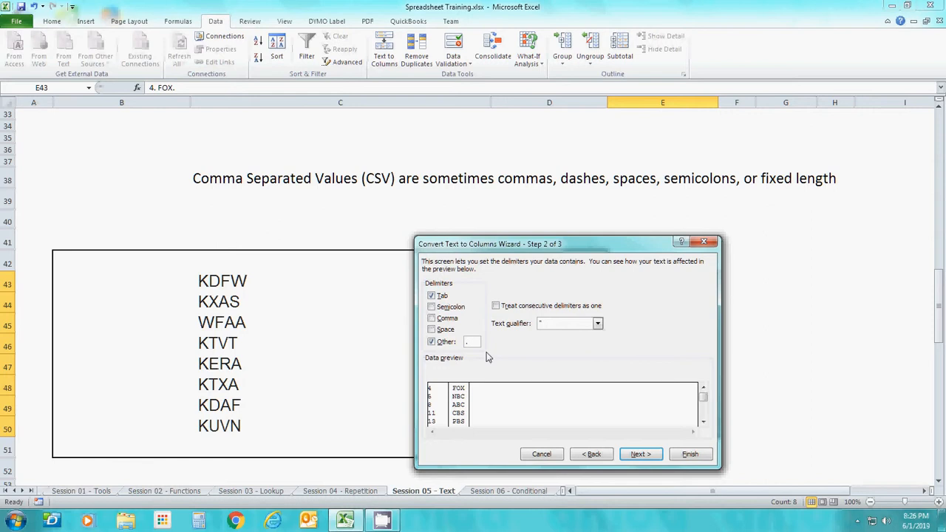
pyautogui.click(640, 455)
pyautogui.click(688, 453)
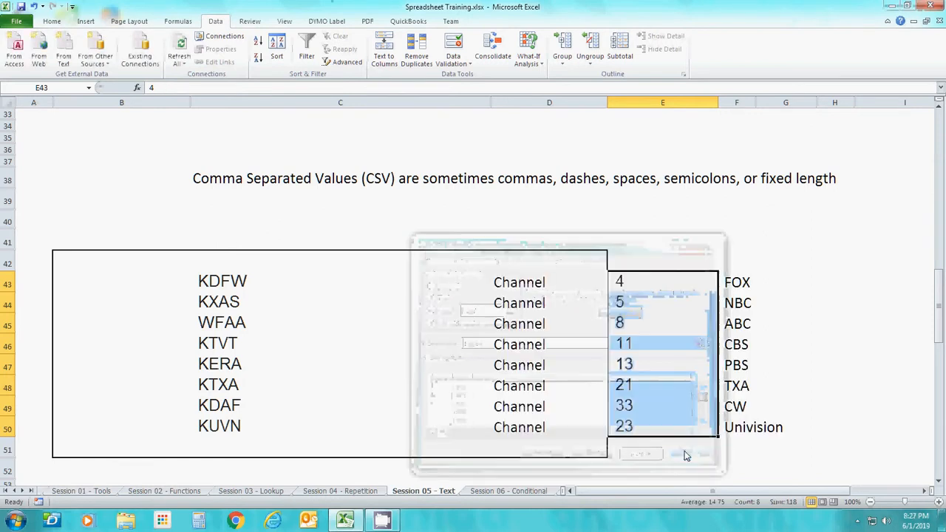
# Step: Examine the separated call signs, Channel labels, channel numbers and network names in C43:F50
pyautogui.click(761, 339)
pyautogui.press('Left')
pyautogui.press('Left')
pyautogui.press('Left')
pyautogui.press('Right')
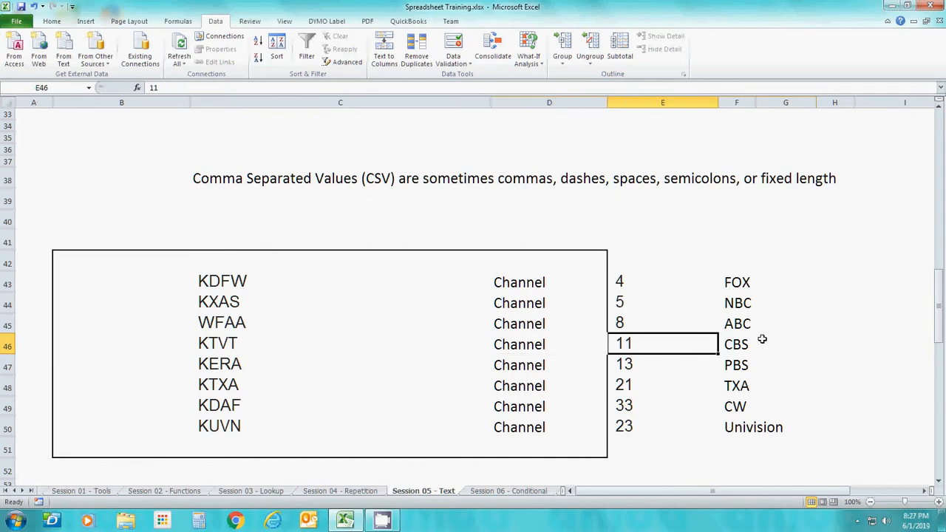
pyautogui.press('Right')
pyautogui.press('Up')
pyautogui.press('Up')
pyautogui.press('Up')
pyautogui.press('Left')
pyautogui.press('Left')
pyautogui.press('Left')
pyautogui.press('Left')
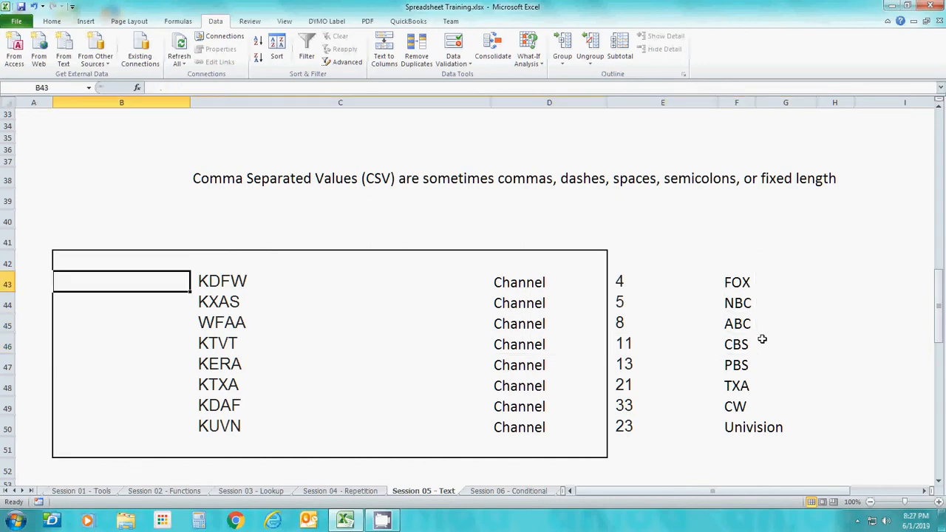
pyautogui.press('Right')
pyautogui.press('Right')
pyautogui.press('Right')
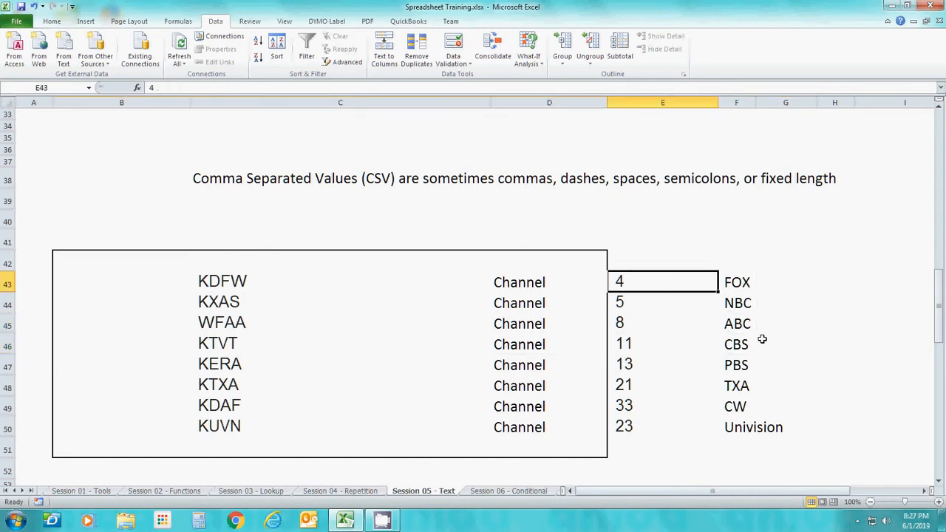
pyautogui.press('Right')
pyautogui.press('Down')
pyautogui.press('Down')
pyautogui.press('Down')
pyautogui.press('Left')
pyautogui.press('Down')
pyautogui.press('Left')
pyautogui.press('Left')
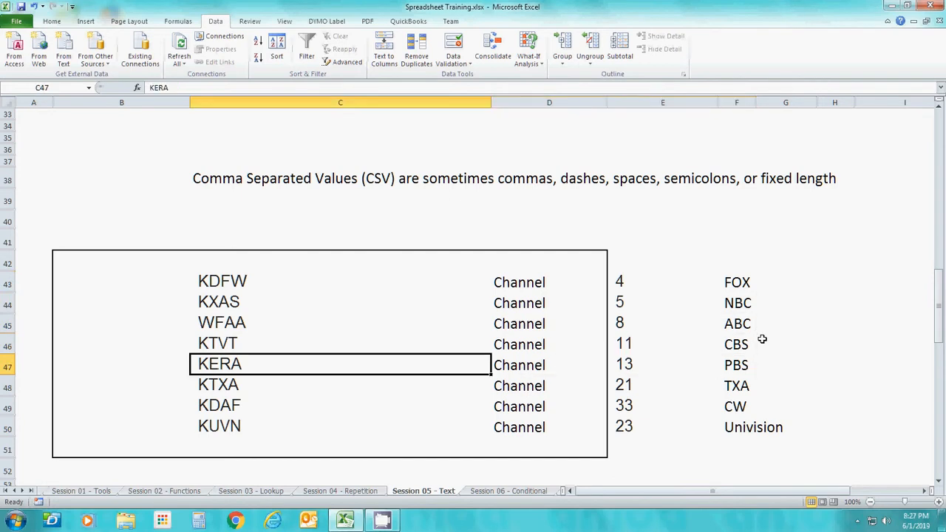
pyautogui.press('Up')
pyautogui.press('Up')
pyautogui.press('Up')
pyautogui.press('Up')
pyautogui.press('Right')
pyautogui.press('Down')
pyautogui.press('Down')
pyautogui.press('Down')
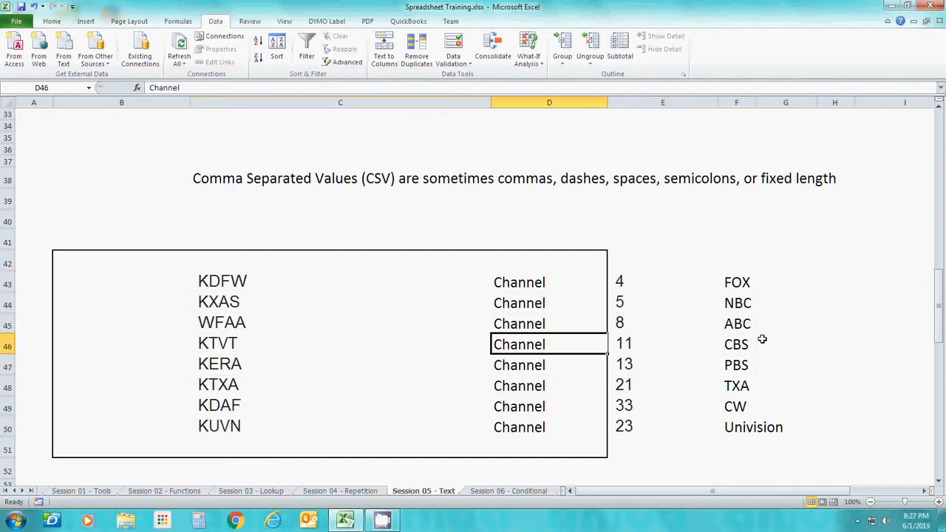
# Step: Review the channel numbers and network names split into E43:F50
pyautogui.press('Down')
pyautogui.press('Up')
pyautogui.press('Up')
pyautogui.press('Up')
pyautogui.press('Up')
pyautogui.press('Right')
pyautogui.press('Down')
pyautogui.press('Down')
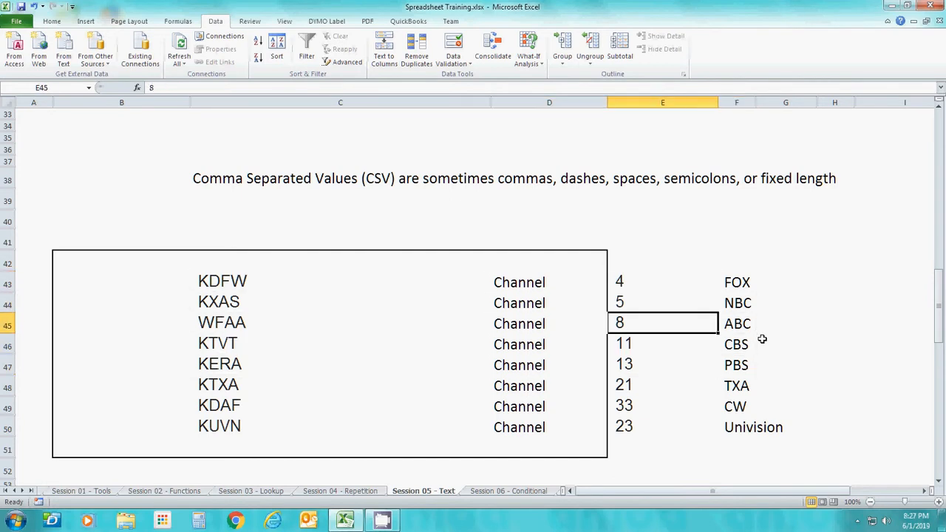
pyautogui.press('Down')
pyautogui.press('Down')
pyautogui.press('Down')
pyautogui.press('Down')
pyautogui.press('Down')
pyautogui.press('Right')
pyautogui.press('Up')
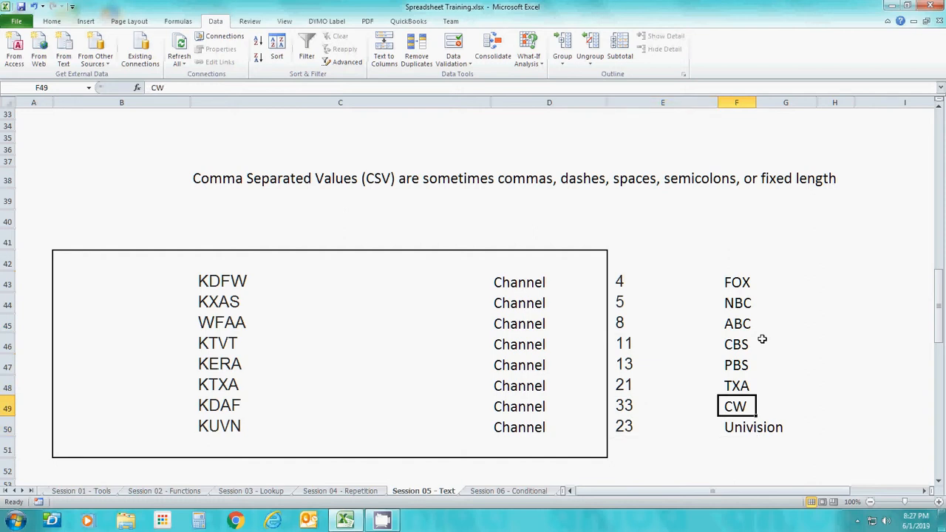
pyautogui.press('Up')
pyautogui.press('Up')
pyautogui.press('Up')
pyautogui.press('Up')
pyautogui.press('Up')
pyautogui.press('Up')
pyautogui.press('Up')
pyautogui.press('Up')
pyautogui.press('Down')
pyautogui.press('Down')
pyautogui.press('Left')
pyautogui.press('Left')
pyautogui.press('Left')
pyautogui.press('Left')
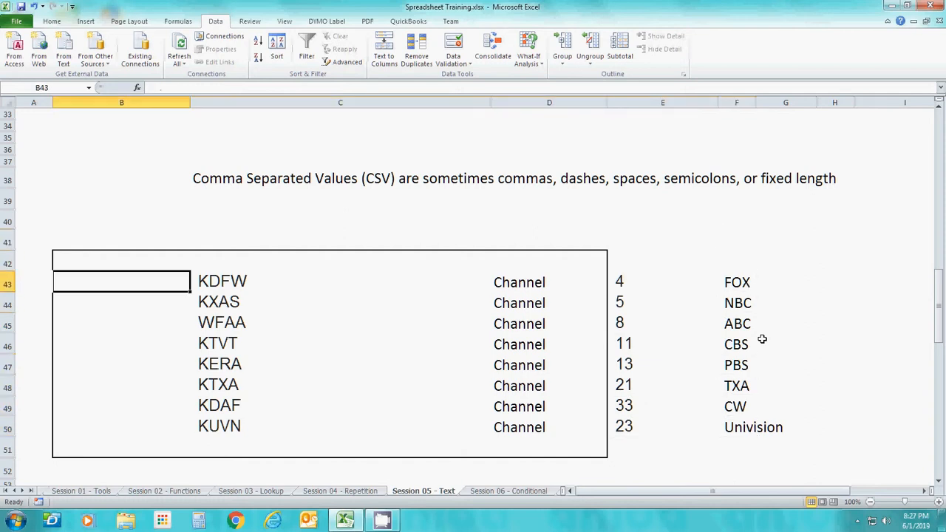
# Step: Look through the station call signs in C43:C50
pyautogui.press('Right')
pyautogui.press('Down')
pyautogui.press('Down')
pyautogui.press('Down')
pyautogui.press('Down')
pyautogui.press('Down')
pyautogui.press('Down')
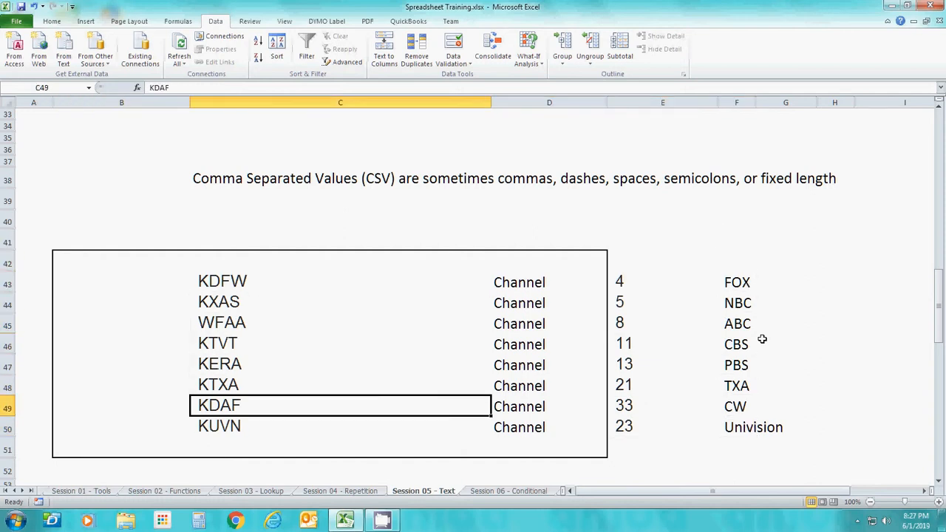
pyautogui.press('Up')
pyautogui.press('Up')
pyautogui.press('Up')
pyautogui.press('Up')
pyautogui.press('Up')
pyautogui.press('Up')
pyautogui.press('Up')
pyautogui.press('Up')
pyautogui.press('Up')
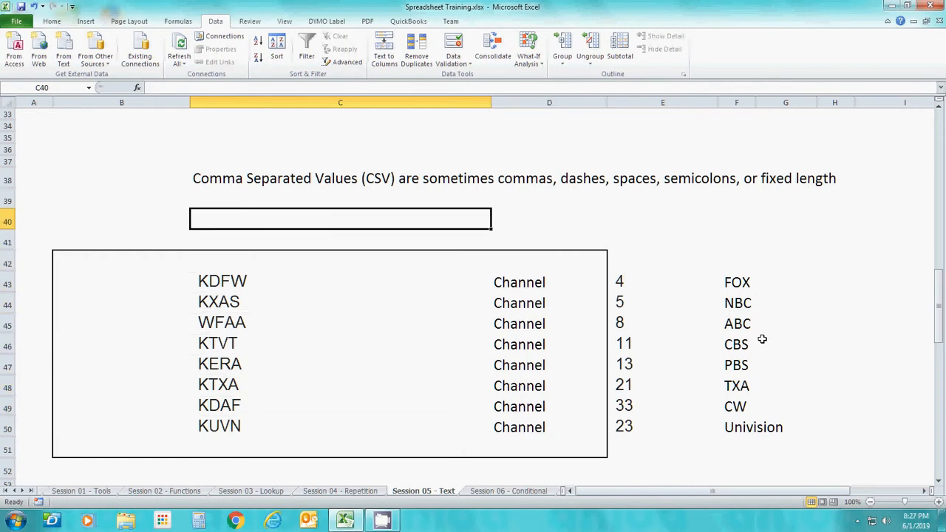
# Step: Go to the phone number example below the station list, around rows 62 to 70
pyautogui.press('Down')
pyautogui.press('Down')
pyautogui.press('Down')
pyautogui.press('Down')
pyautogui.press('Down')
pyautogui.press('Down')
pyautogui.press('Down')
pyautogui.press('Down')
pyautogui.press('Down')
pyautogui.press('Down')
pyautogui.press('Down')
pyautogui.press('Down')
pyautogui.press('Down')
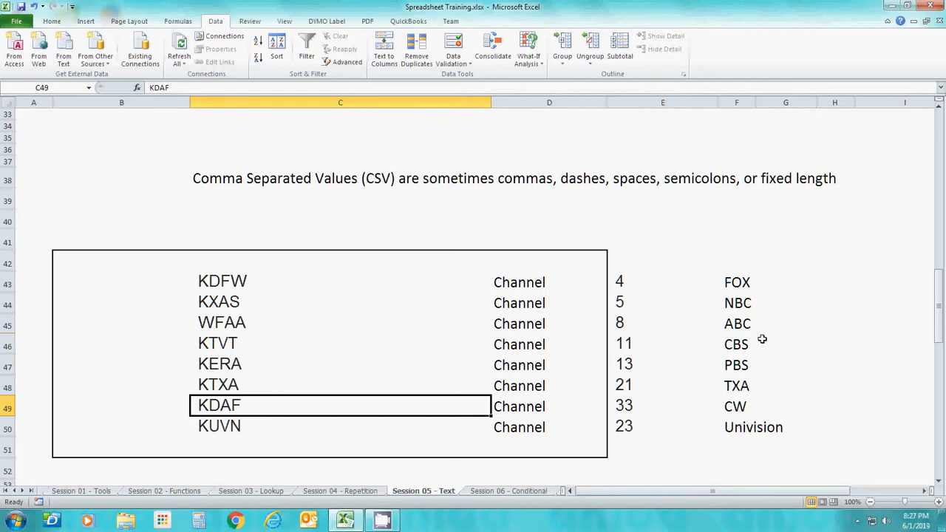
pyautogui.press('Down')
pyautogui.press('Down')
pyautogui.press('Down')
pyautogui.press('Down')
pyautogui.press('Down')
pyautogui.press('Down')
pyautogui.press('Down')
pyautogui.press('Down')
pyautogui.press('Down')
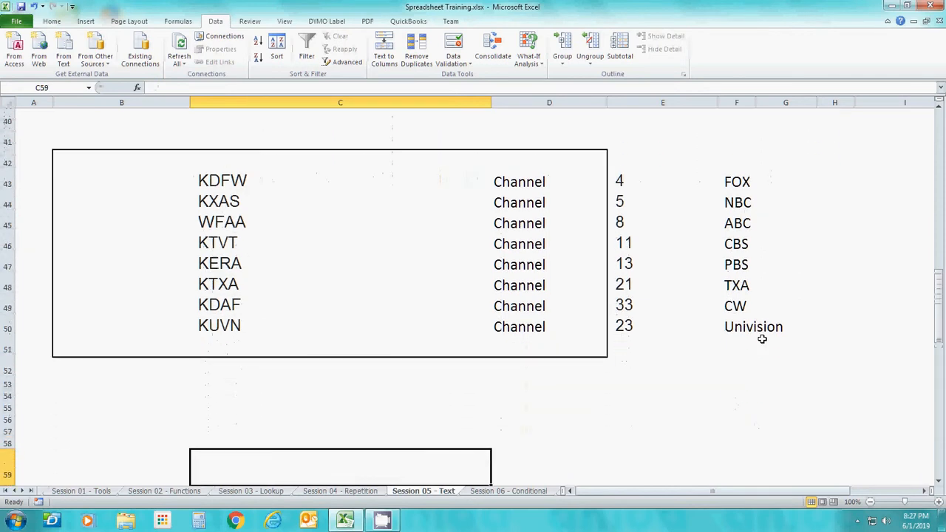
pyautogui.press('Down')
pyautogui.press('Down')
pyautogui.press('Down')
pyautogui.press('Down')
pyautogui.press('Down')
pyautogui.press('Down')
pyautogui.press('Down')
pyautogui.press('Down')
pyautogui.press('Down')
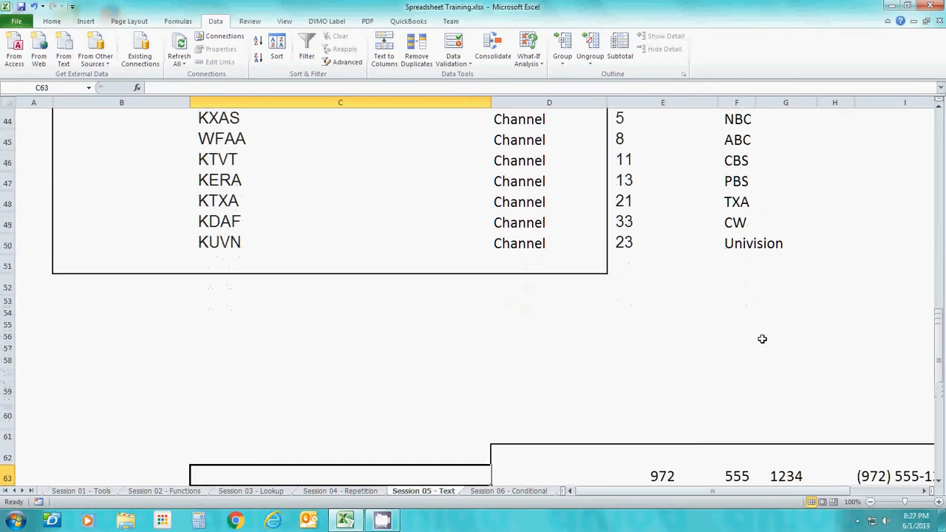
pyautogui.press('Down')
pyautogui.press('Right')
pyautogui.press('Right')
pyautogui.press('Right')
pyautogui.press('Right')
pyautogui.press('Right')
pyautogui.press('Right')
pyautogui.press('Right')
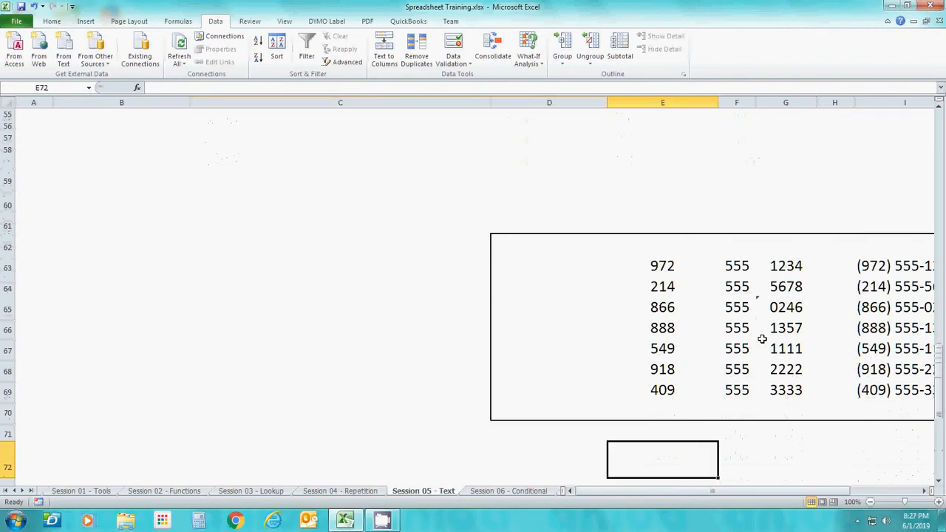
pyautogui.press('Left')
pyautogui.press('Left')
pyautogui.press('Left')
pyautogui.press('Left')
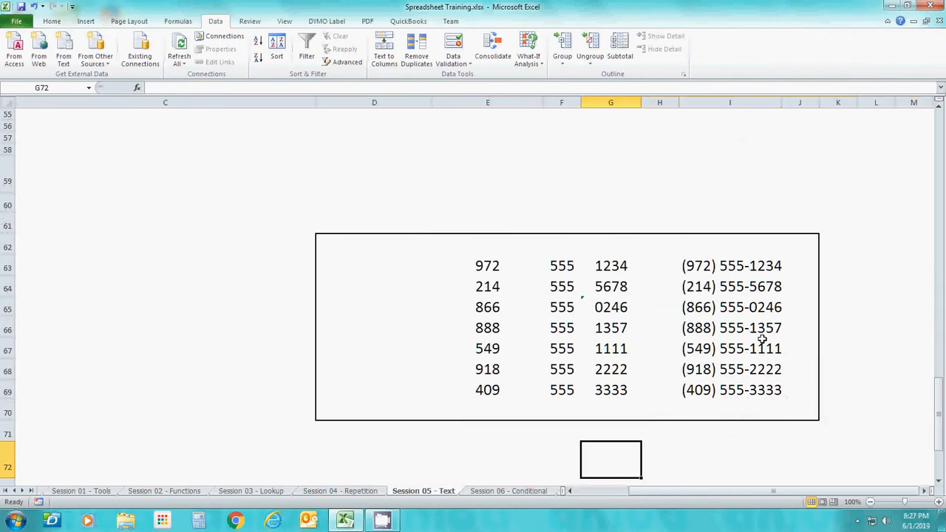
# Step: Examine the area codes in E63:E69 of the phone number example
pyautogui.press('Up')
pyautogui.press('Up')
pyautogui.press('Up')
pyautogui.press('Up')
pyautogui.press('Up')
pyautogui.press('Up')
pyautogui.press('Up')
pyautogui.press('Up')
pyautogui.press('Up')
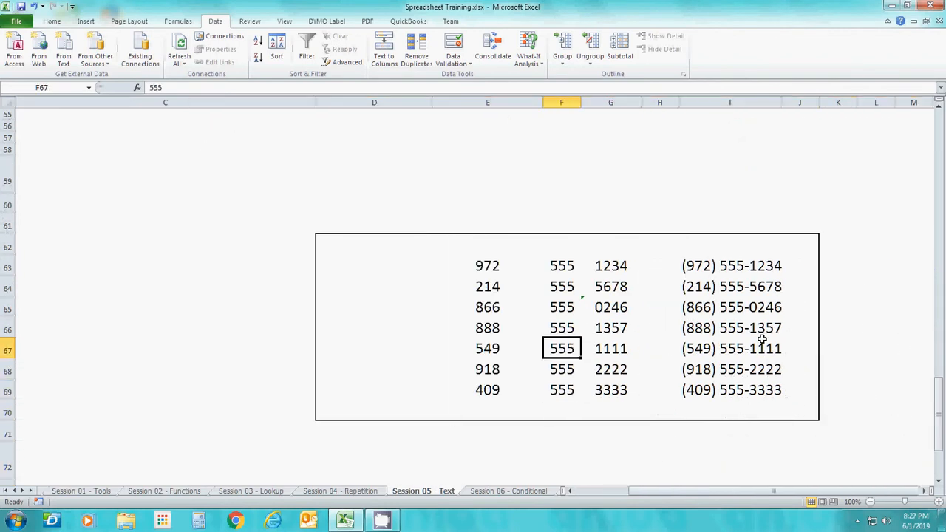
pyautogui.press('Left')
pyautogui.press('Down')
pyautogui.press('Down')
pyautogui.press('Down')
pyautogui.press('Down')
pyautogui.press('Down')
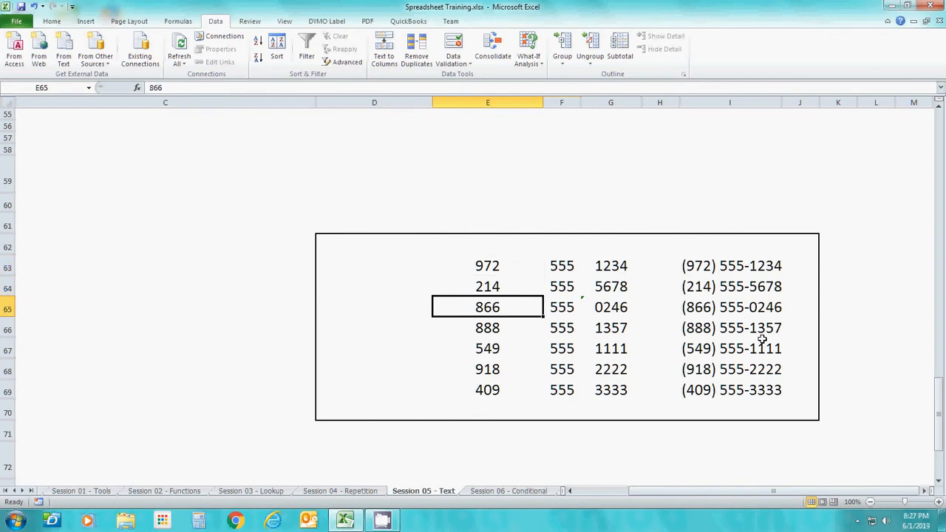
pyautogui.press('Up')
pyautogui.press('Up')
pyautogui.press('Up')
pyautogui.press('Up')
pyautogui.press('Up')
# Step: Examine the three-digit prefixes in F63:F69 of the phone number example
pyautogui.press('Right')
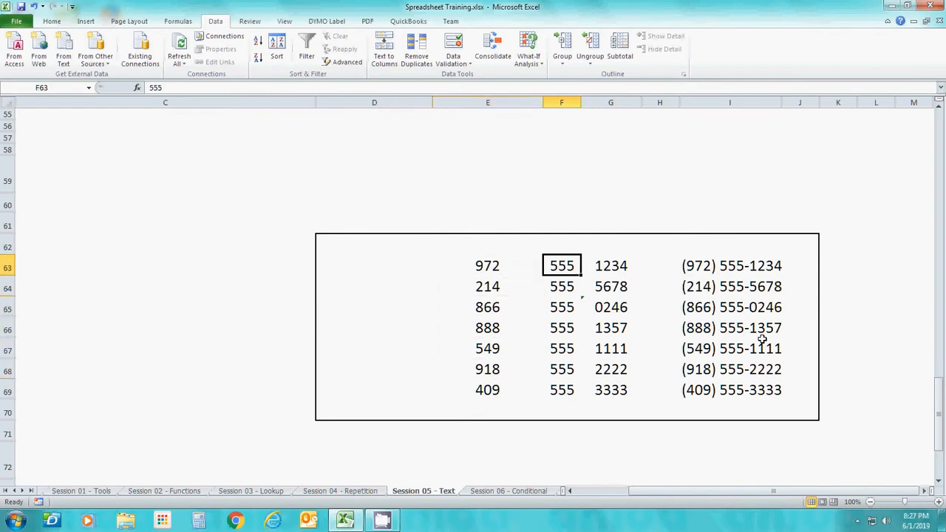
pyautogui.press('Down')
pyautogui.press('Down')
pyautogui.press('Down')
pyautogui.press('Down')
pyautogui.press('Down')
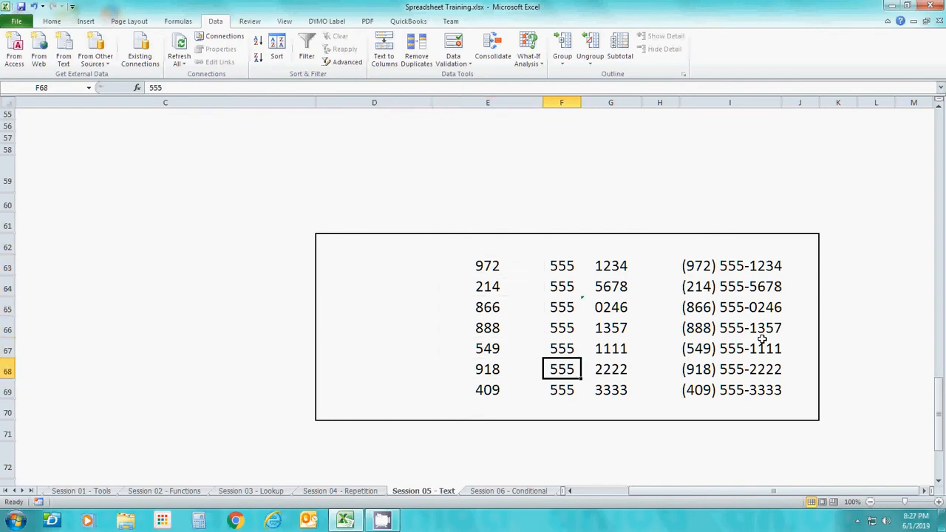
pyautogui.press('Down')
pyautogui.press('Up')
pyautogui.press('Up')
pyautogui.press('Up')
pyautogui.press('Up')
pyautogui.press('Up')
pyautogui.press('Up')
pyautogui.press('Up')
pyautogui.press('Up')
pyautogui.press('Up')
pyautogui.press('Down')
pyautogui.press('Down')
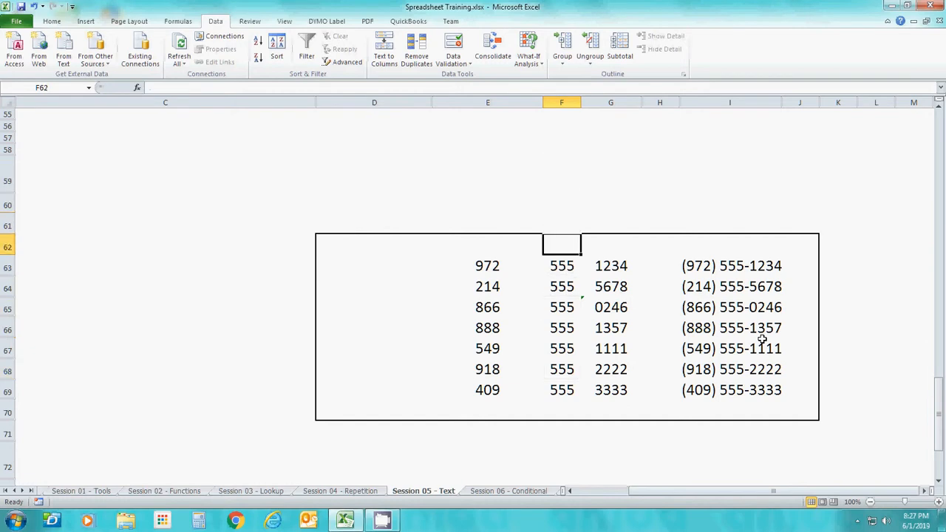
# Step: Examine the four-digit line numbers in column G, including the text-formatted entry in G65
pyautogui.press('Down')
pyautogui.press('Right')
pyautogui.press('Down')
pyautogui.press('Down')
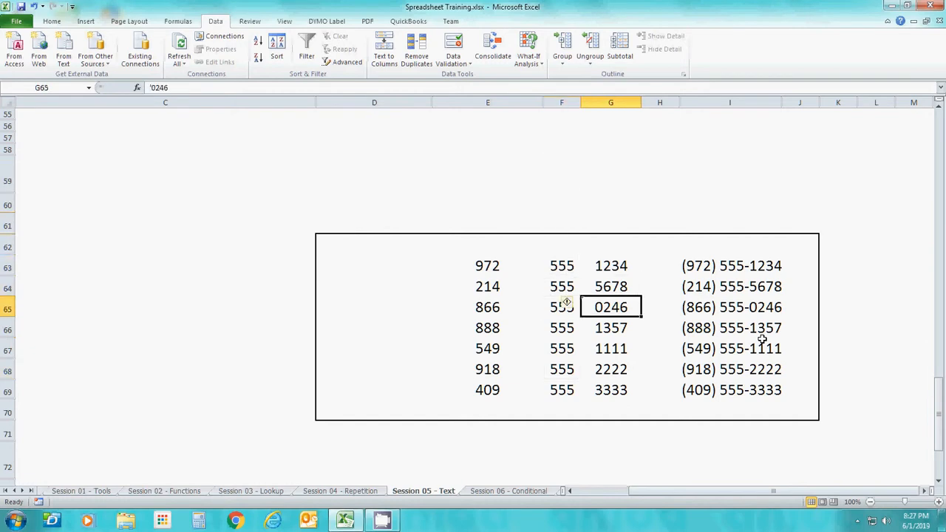
pyautogui.press('Down')
pyautogui.press('Up')
pyautogui.press('Up')
pyautogui.press('Up')
# Step: Compare the separate phone number parts in E63:G63 and inspect the formula that combines them in I63
pyautogui.press('Left')
pyautogui.press('Left')
pyautogui.press('Left')
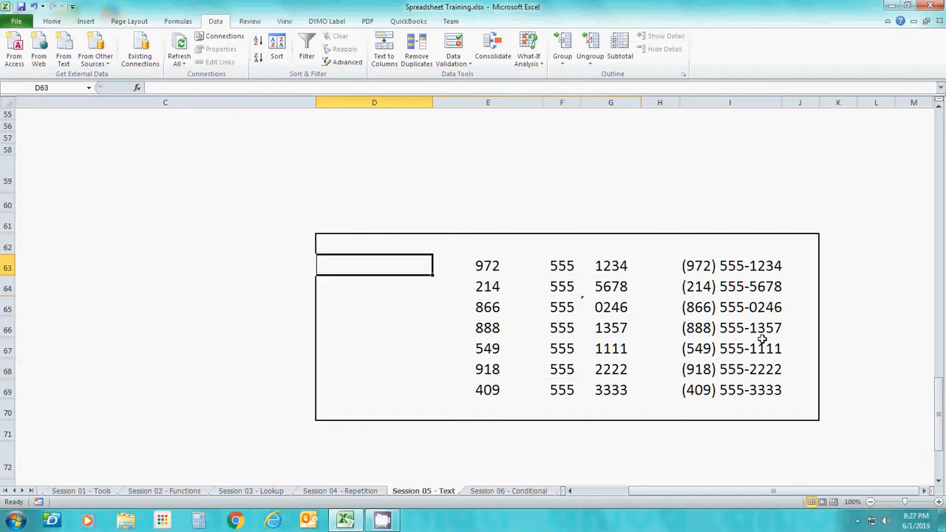
pyautogui.press('Right')
pyautogui.press('Right')
pyautogui.press('Right')
pyautogui.press('Right')
pyautogui.press('Left')
pyautogui.press('Left')
pyautogui.press('Left')
pyautogui.press('Left')
pyautogui.press('Right')
pyautogui.press('Right')
pyautogui.press('Right')
pyautogui.press('Left')
pyautogui.press('Left')
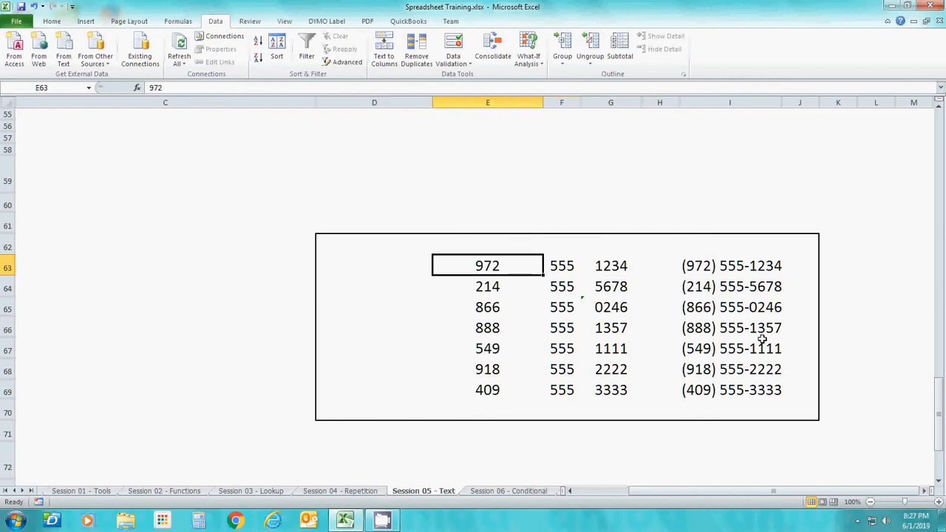
pyautogui.press('Right')
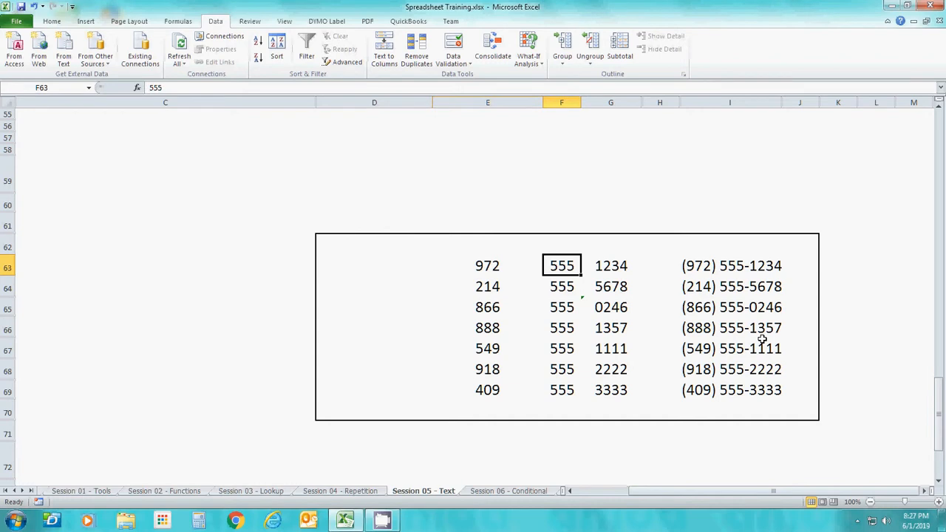
pyautogui.press('Right')
pyautogui.press('Left')
pyautogui.press('Right')
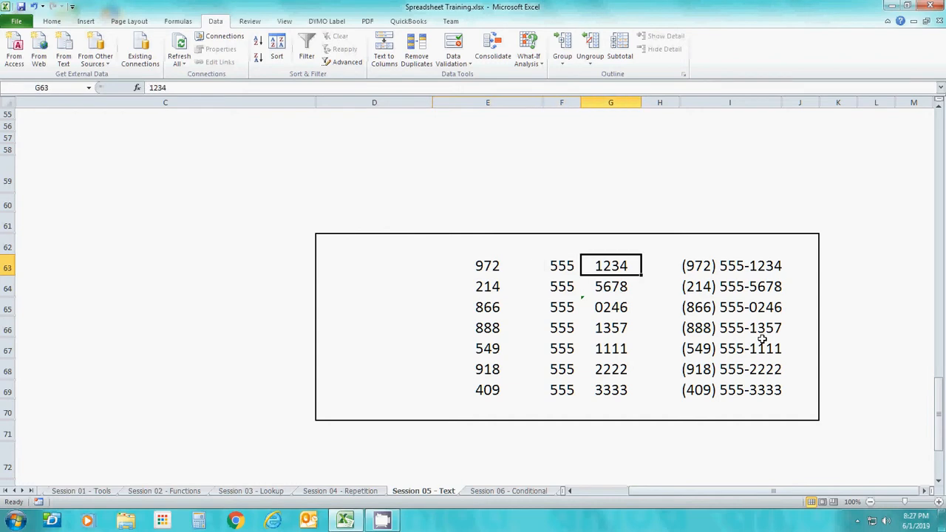
pyautogui.press('Right')
pyautogui.press('Right')
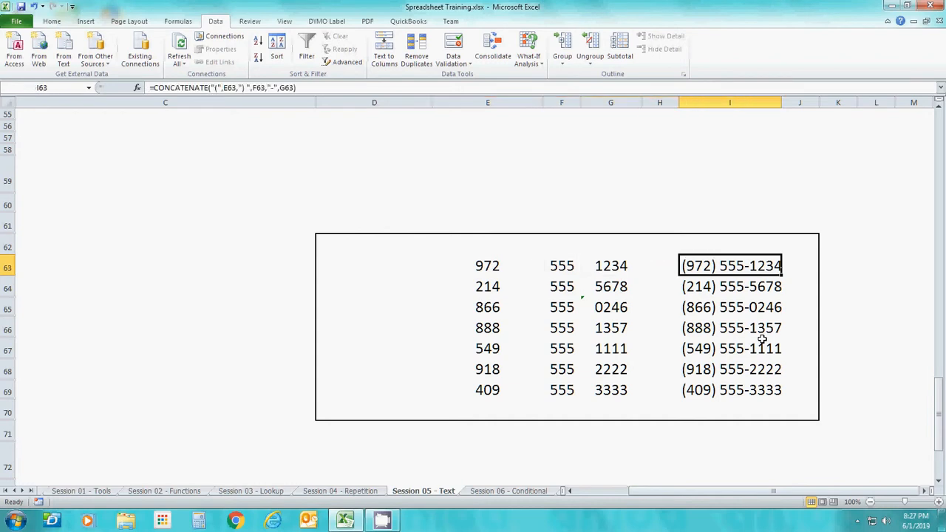
# Step: Trace how the CONCATENATE formula in I63 references the area code, prefix and line number in row 63
pyautogui.press('Left')
pyautogui.press('Left')
pyautogui.press('Left')
pyautogui.press('Left')
pyautogui.press('Right')
pyautogui.press('Right')
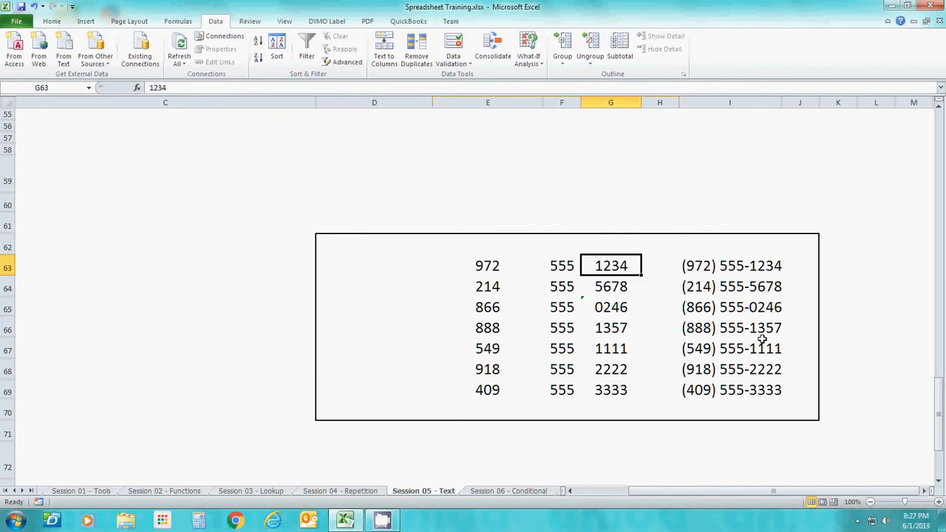
pyautogui.press('Right')
pyautogui.press('Right')
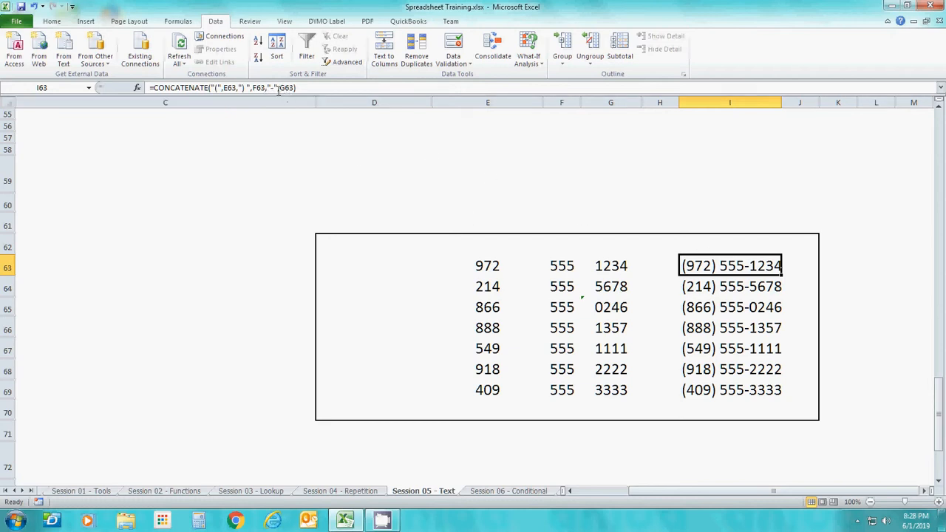
pyautogui.click(618, 268)
pyautogui.click(718, 268)
# Step: Inspect the CONCATENATE formulas down the combined phone numbers in I63:I69
pyautogui.press('Down')
pyautogui.press('Down')
pyautogui.press('Down')
pyautogui.press('Down')
pyautogui.press('Down')
pyautogui.press('Down')
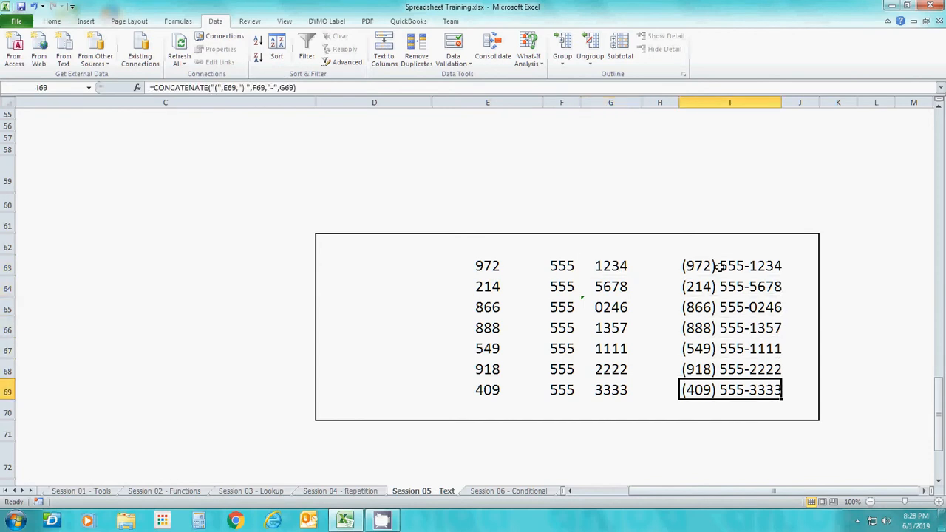
pyautogui.press('Up')
pyautogui.press('Up')
pyautogui.press('Up')
pyautogui.press('Up')
pyautogui.press('Up')
pyautogui.press('Up')
pyautogui.press('Up')
pyautogui.press('Down')
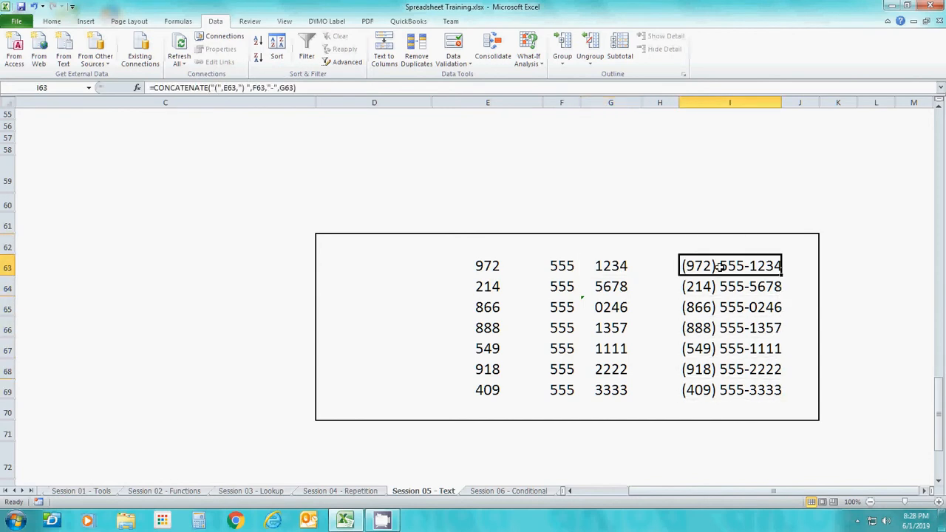
# Step: Widen column L beside the phone number box to make room for a second combined format
pyautogui.press('Right')
pyautogui.press('Right')
pyautogui.press('Right')
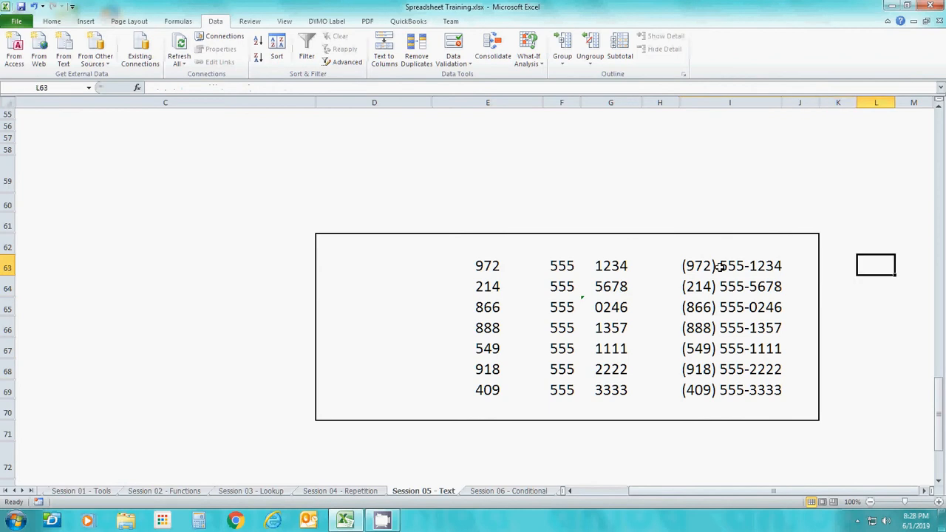
pyautogui.press('Right')
pyautogui.press('Right')
pyautogui.press('Left')
pyautogui.press('Left')
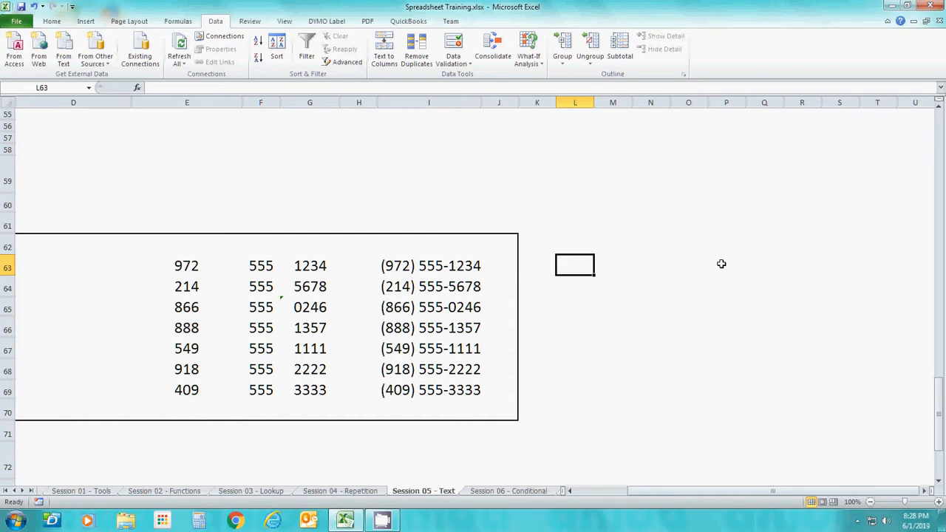
pyautogui.moveTo(594, 103); pyautogui.dragTo(722, 103)
# Step: Enter =CONCATENATE(E63,".",F63,".",G63) in L63 to join the phone number parts with periods
pyautogui.write('=')
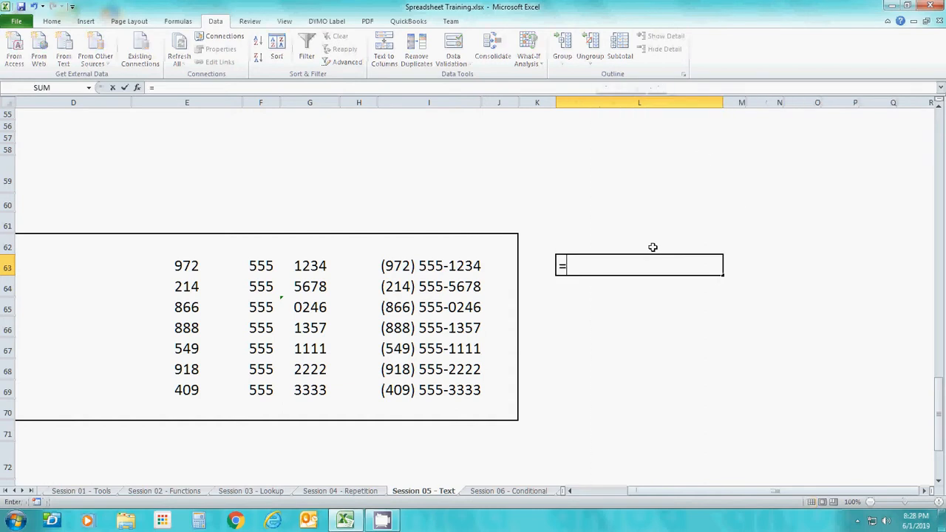
pyautogui.write('conca')
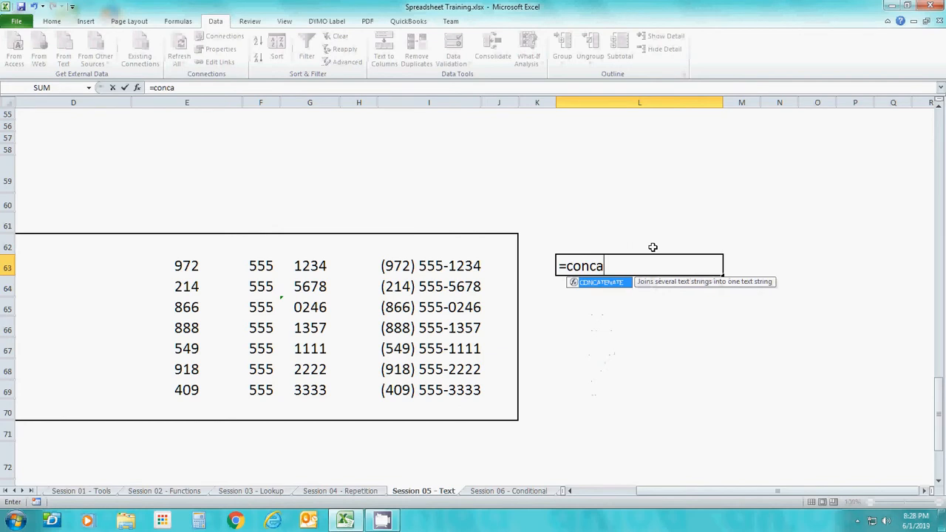
pyautogui.write('tenate')
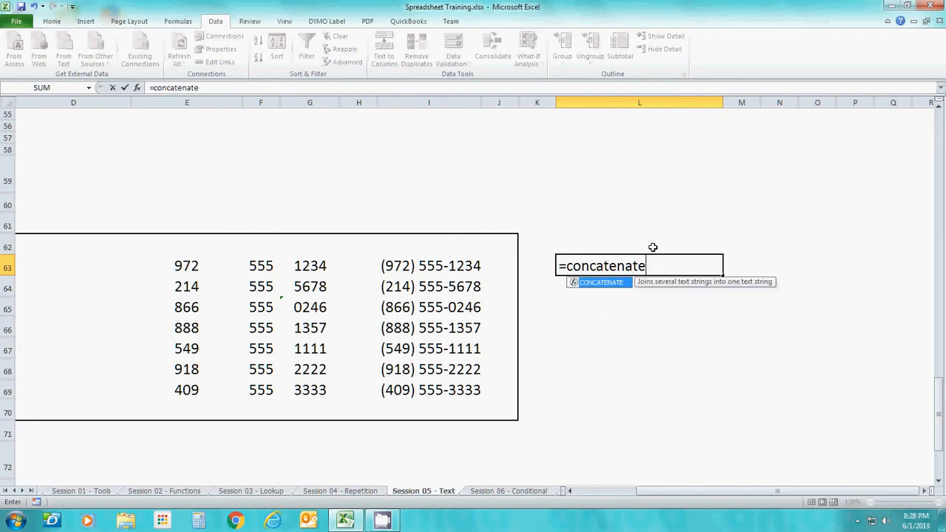
pyautogui.write('(')
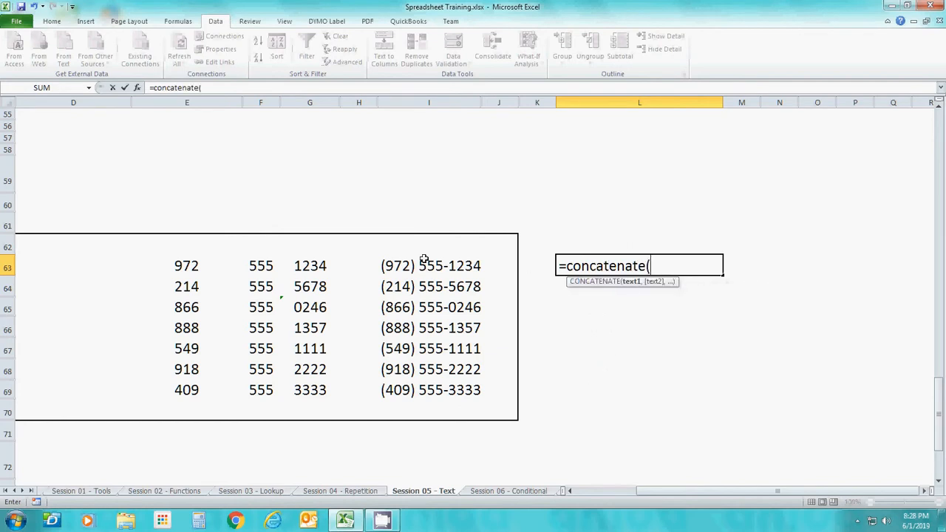
pyautogui.click(206, 266)
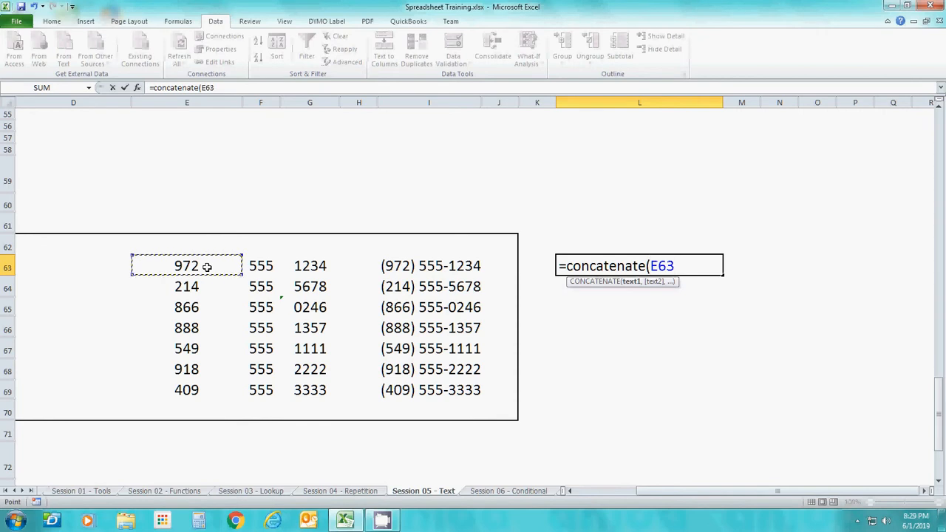
pyautogui.write(',"')
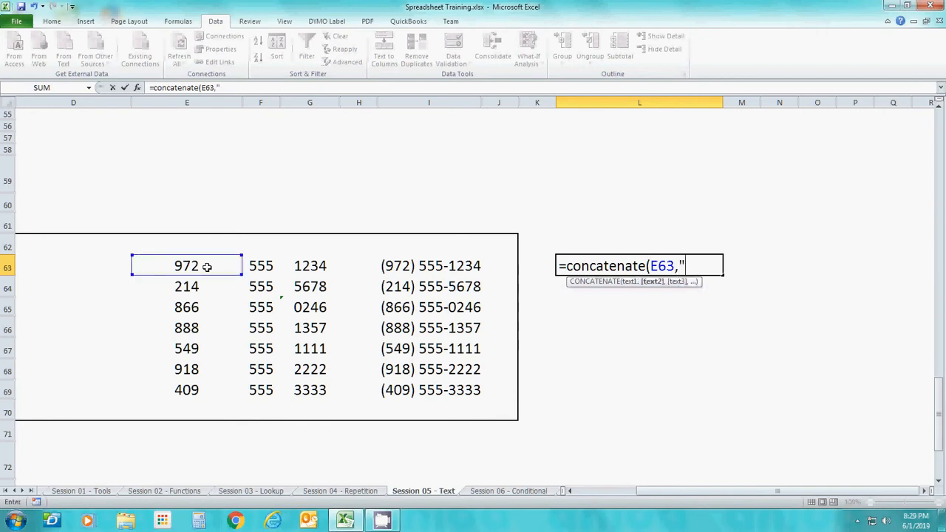
pyautogui.write('.",')
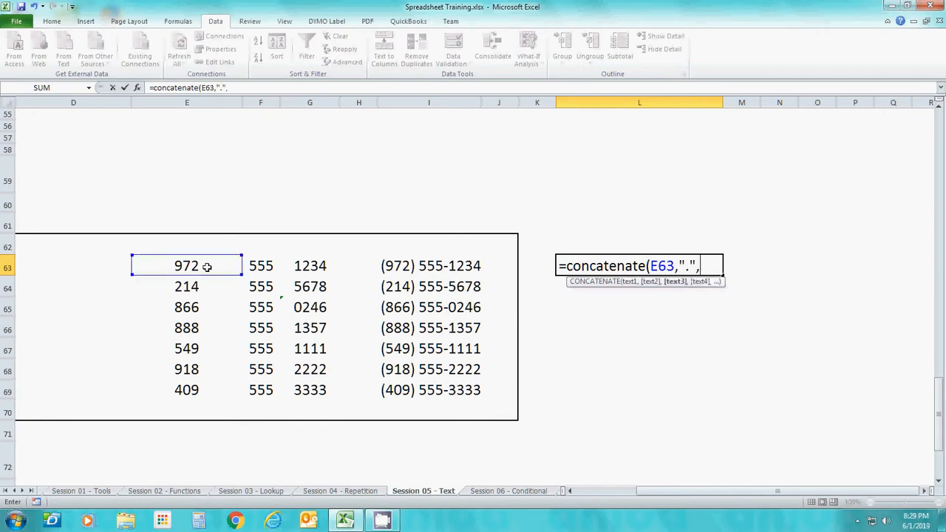
pyautogui.click(266, 266)
pyautogui.write(',".')
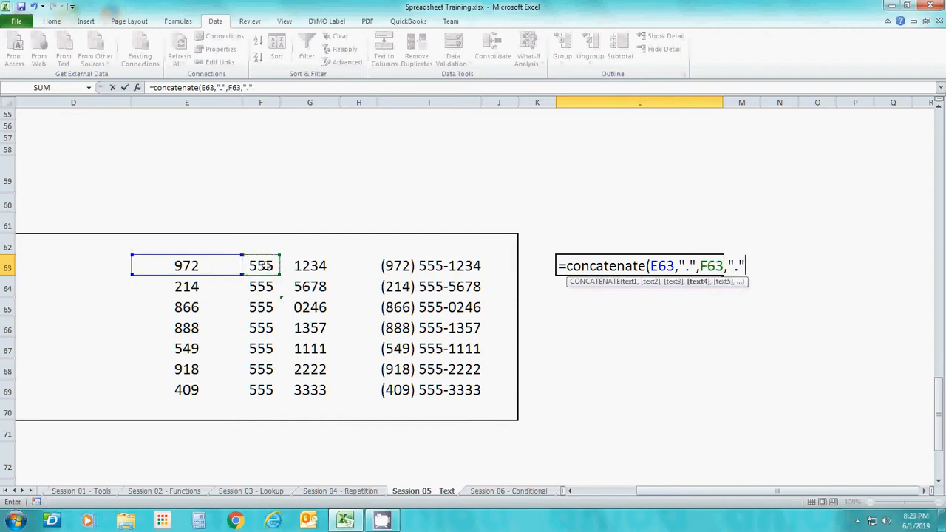
pyautogui.write('",')
pyautogui.click(302, 266)
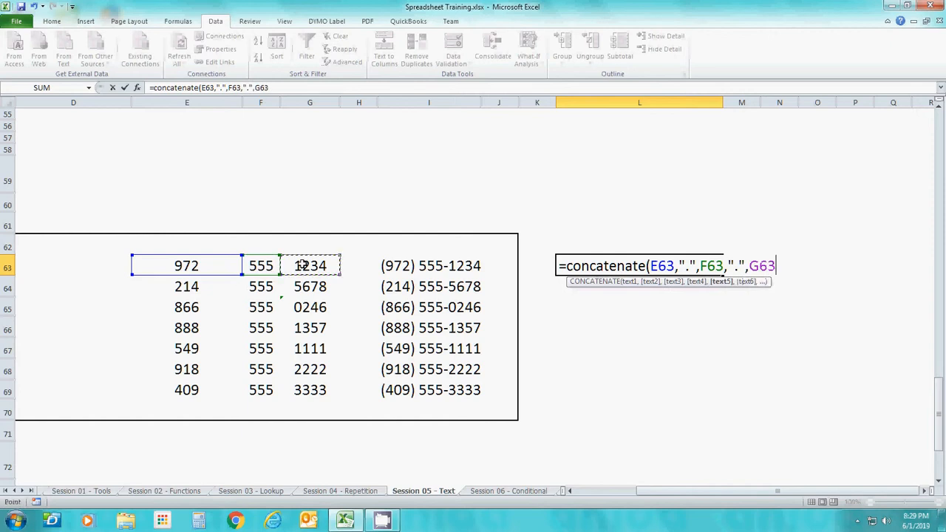
pyautogui.write(')')
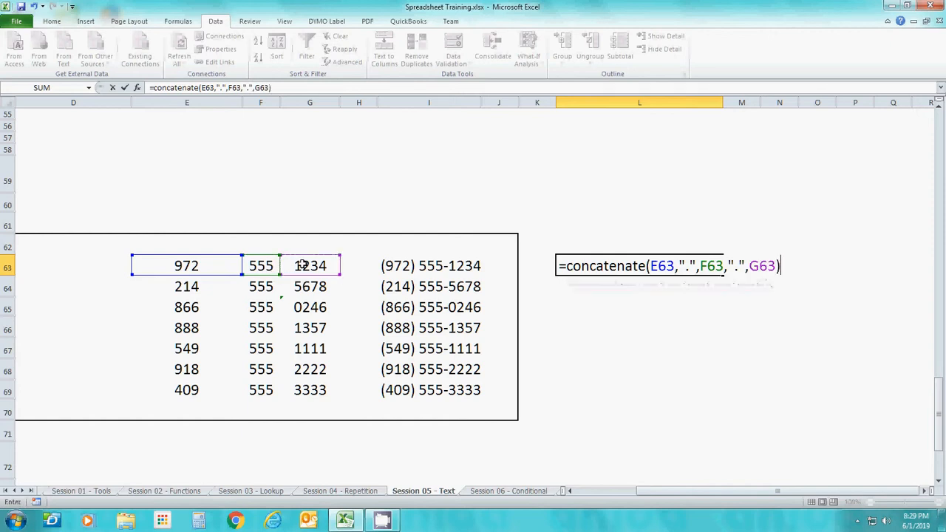
pyautogui.press('Return')
# Step: Fill the CONCATENATE formula from L63 down through L69
pyautogui.press('Up')
pyautogui.hotkey('shift', 'Down')
pyautogui.hotkey('shift', 'Down')
pyautogui.hotkey('shift', 'Down')
pyautogui.hotkey('shift', 'Down')
pyautogui.hotkey('shift', 'Down')
pyautogui.hotkey('shift', 'Down')
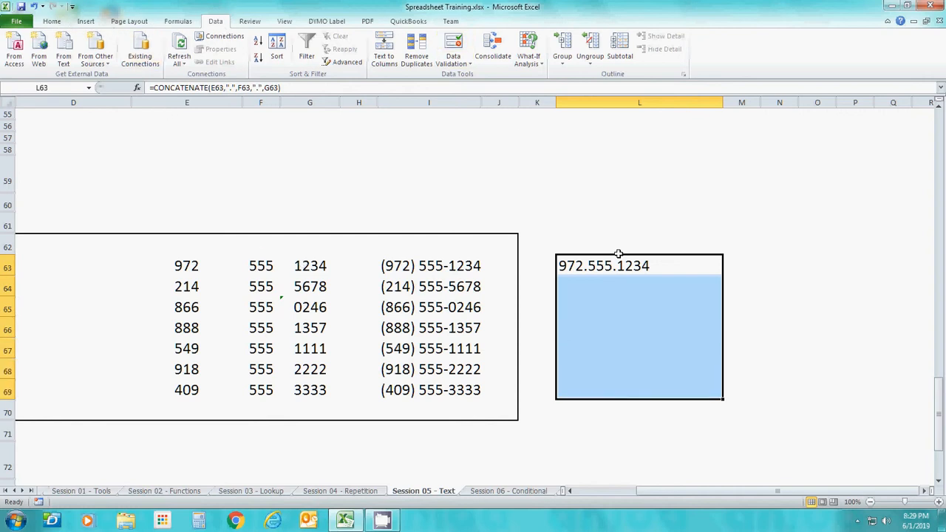
pyautogui.click(52, 21)
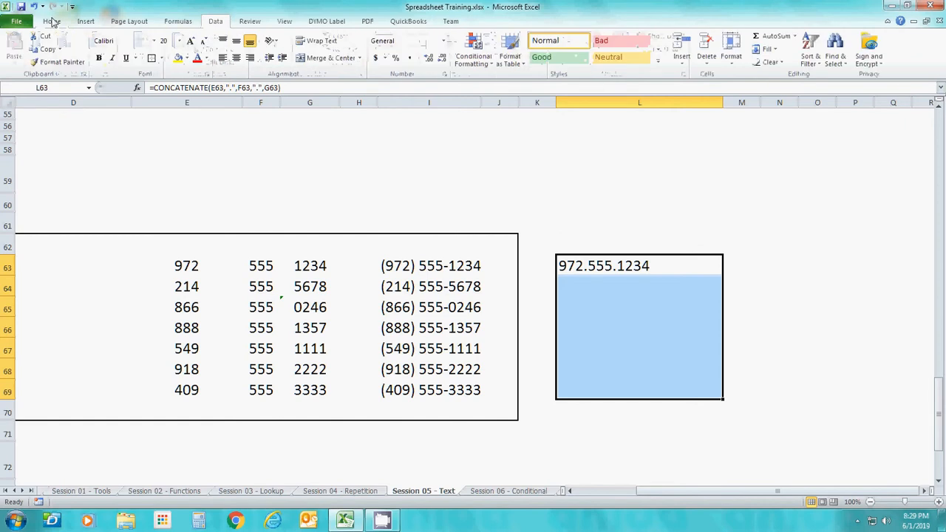
pyautogui.click(768, 49)
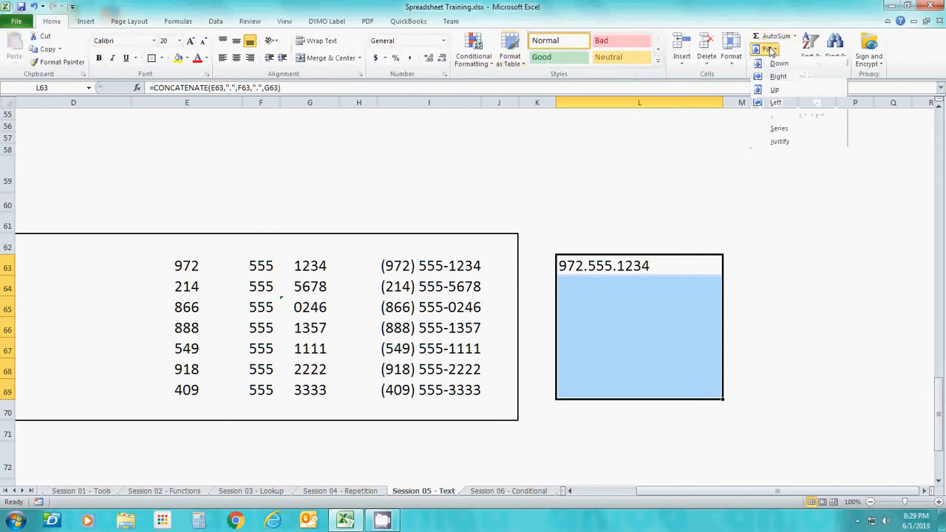
pyautogui.click(779, 63)
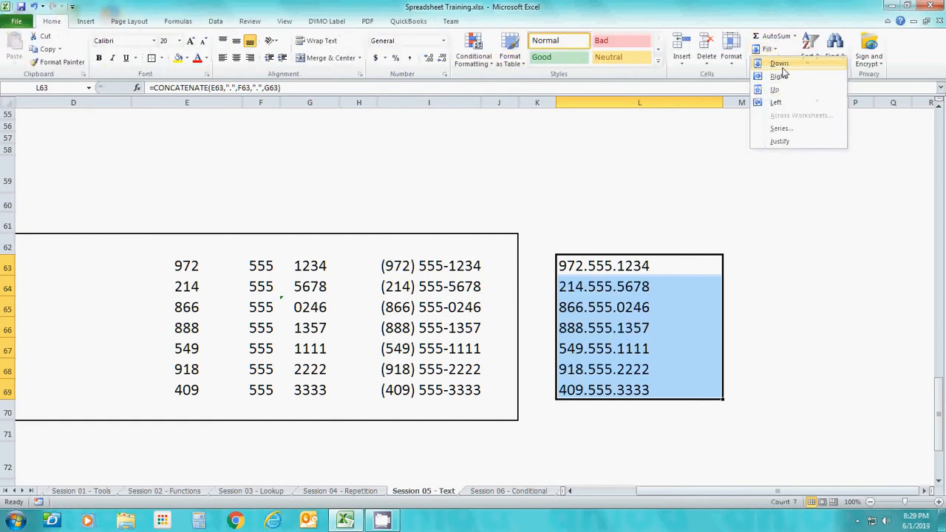
# Step: Review the period-separated phone numbers and their formulas in L63:L69
pyautogui.click(626, 293)
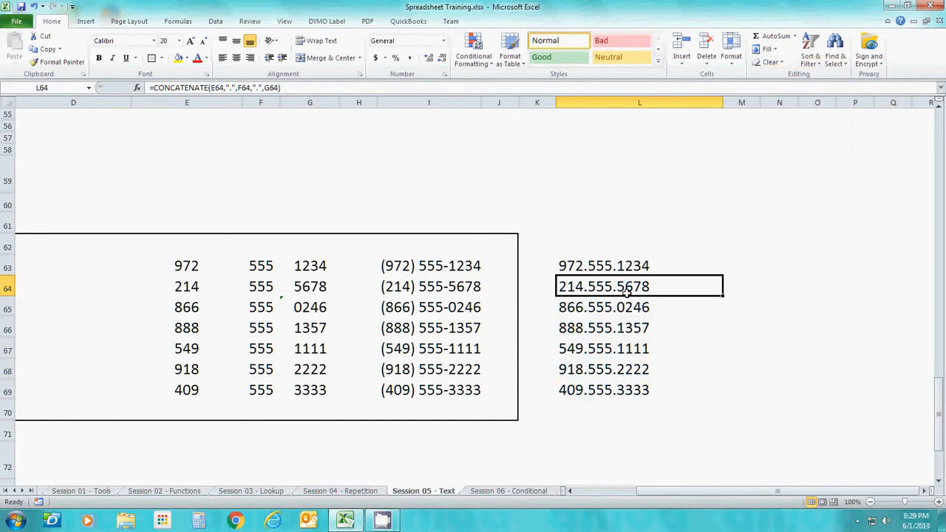
pyautogui.press('Down')
pyautogui.press('Down')
pyautogui.press('Down')
pyautogui.press('Down')
pyautogui.press('Down')
pyautogui.press('Down')
pyautogui.press('Up')
pyautogui.press('Up')
pyautogui.press('Up')
pyautogui.press('Up')
pyautogui.press('Up')
pyautogui.press('Up')
pyautogui.press('Up')
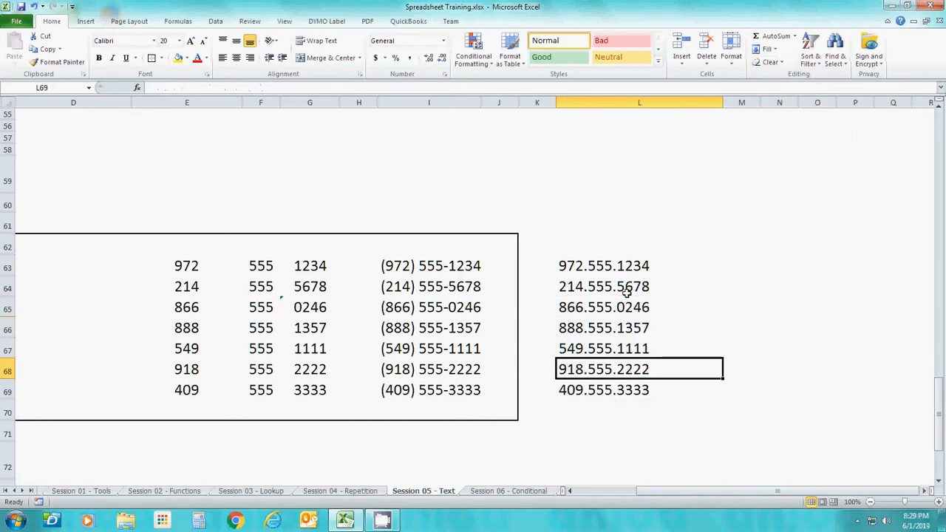
pyautogui.press('Left')
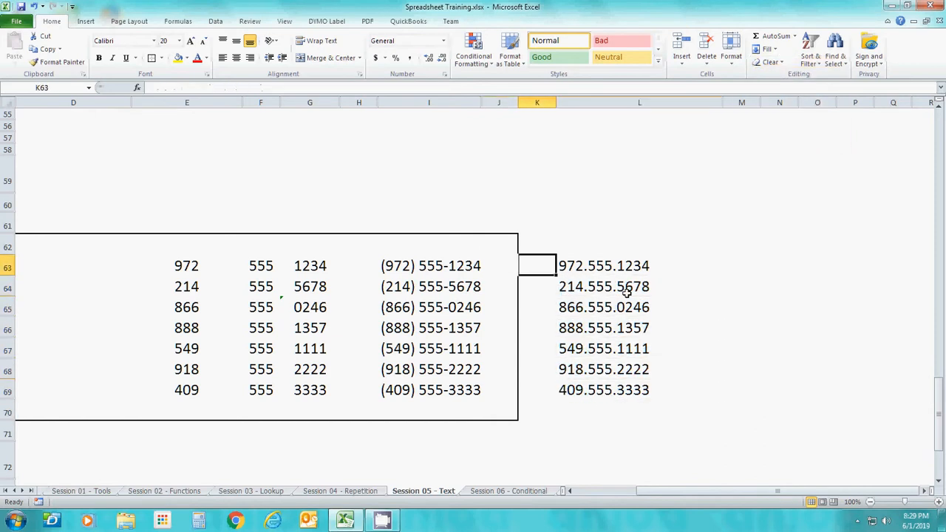
pyautogui.press('Right')
pyautogui.press('Down')
pyautogui.press('Down')
pyautogui.press('Down')
pyautogui.press('Down')
pyautogui.press('Down')
pyautogui.press('Down')
pyautogui.press('Down')
pyautogui.press('Up')
pyautogui.press('Up')
pyautogui.press('Up')
pyautogui.press('Up')
pyautogui.press('Up')
pyautogui.press('Up')
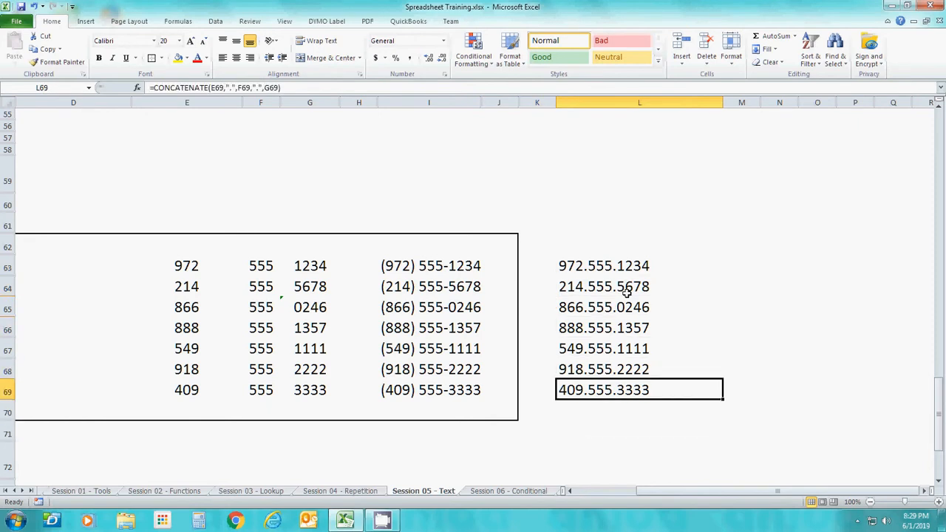
pyautogui.press('Up')
# Step: Compare the period-separated number in L63 with the combined number in I63 and the separate parts in E63:G63
pyautogui.press('Left')
pyautogui.press('Left')
pyautogui.press('Left')
pyautogui.press('Left')
pyautogui.press('Left')
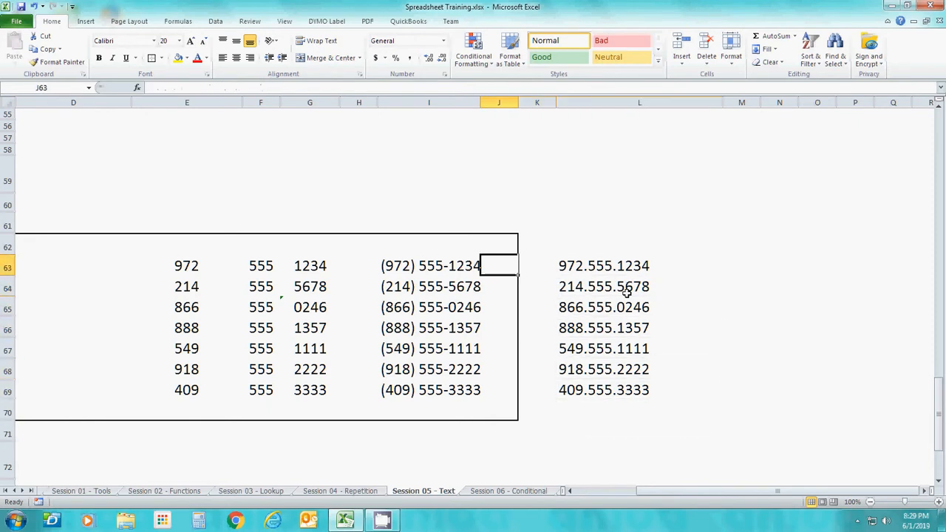
pyautogui.press('Left')
pyautogui.press('Left')
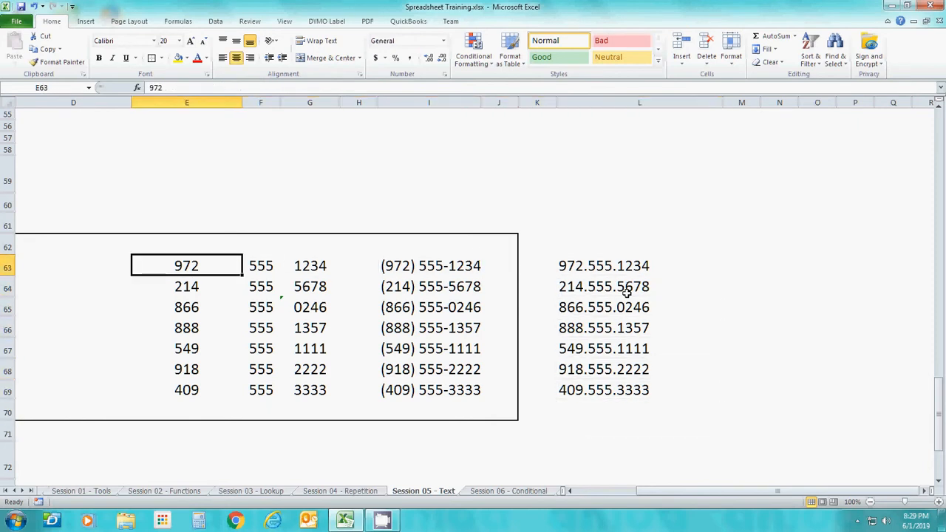
pyautogui.press('Right')
pyautogui.press('Left')
# Step: Review the TV station entries split into separate columns in rows 43 to 50
pyautogui.press('Home')
pyautogui.press('Up')
pyautogui.hotkey('ctrl', 'Up')
pyautogui.hotkey('ctrl', 'Up')
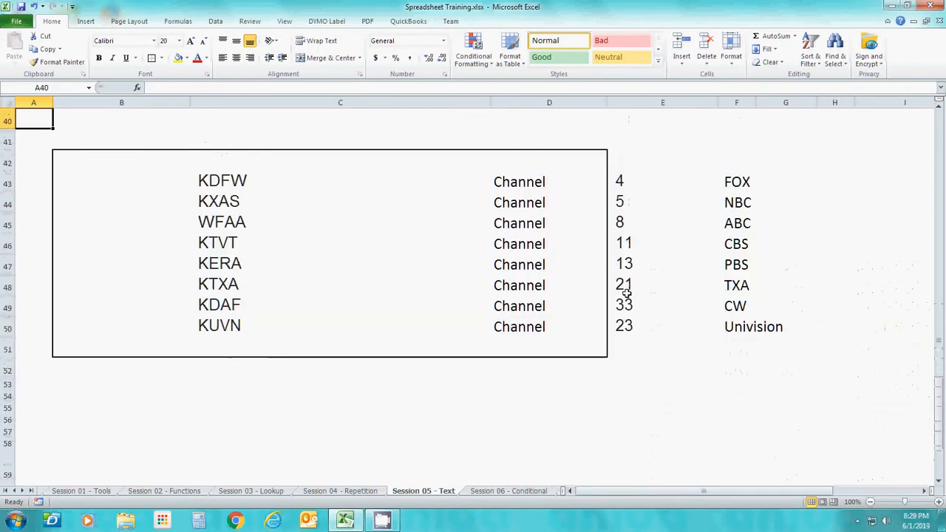
pyautogui.press('Down')
pyautogui.press('Down')
pyautogui.press('Down')
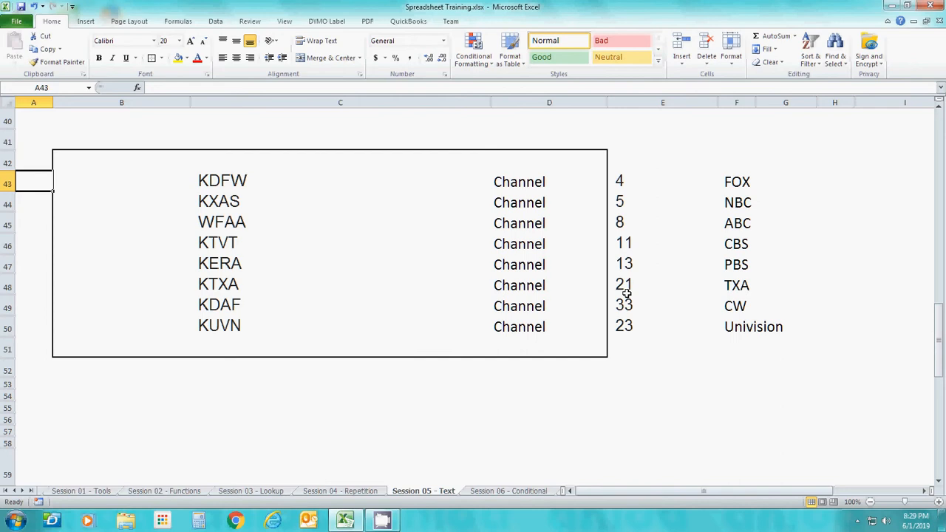
pyautogui.press('Down')
pyautogui.press('Down')
pyautogui.press('Down')
pyautogui.press('Down')
pyautogui.press('Down')
pyautogui.press('Down')
pyautogui.press('Down')
pyautogui.press('Down')
pyautogui.press('Down')
pyautogui.press('Down')
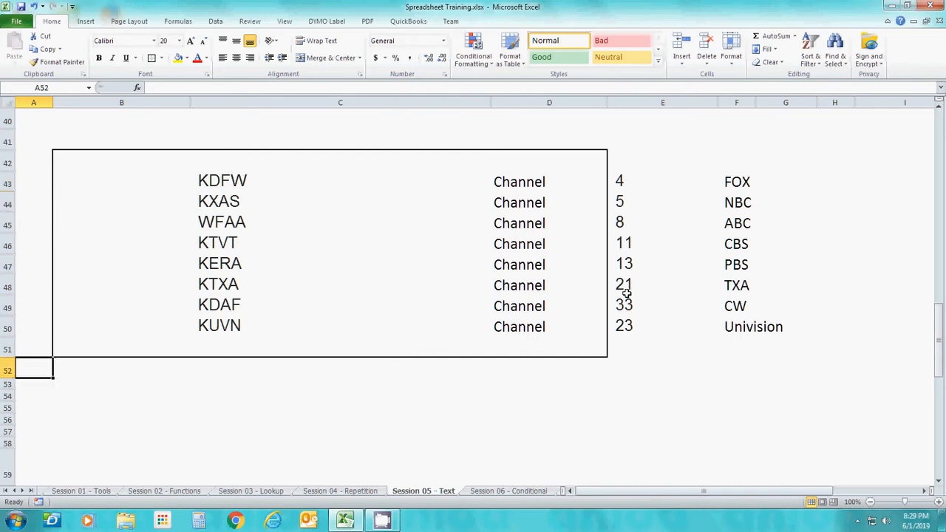
# Step: Return to the phone number example in rows 62 to 70
pyautogui.press('Right')
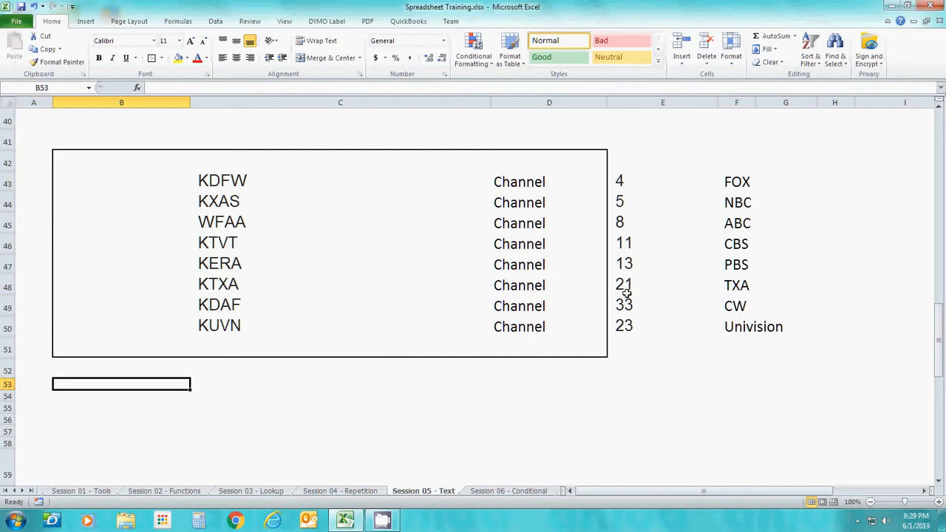
pyautogui.press('Down')
pyautogui.press('Down')
pyautogui.press('Down')
pyautogui.press('Down')
pyautogui.press('Down')
pyautogui.press('Down')
pyautogui.press('Down')
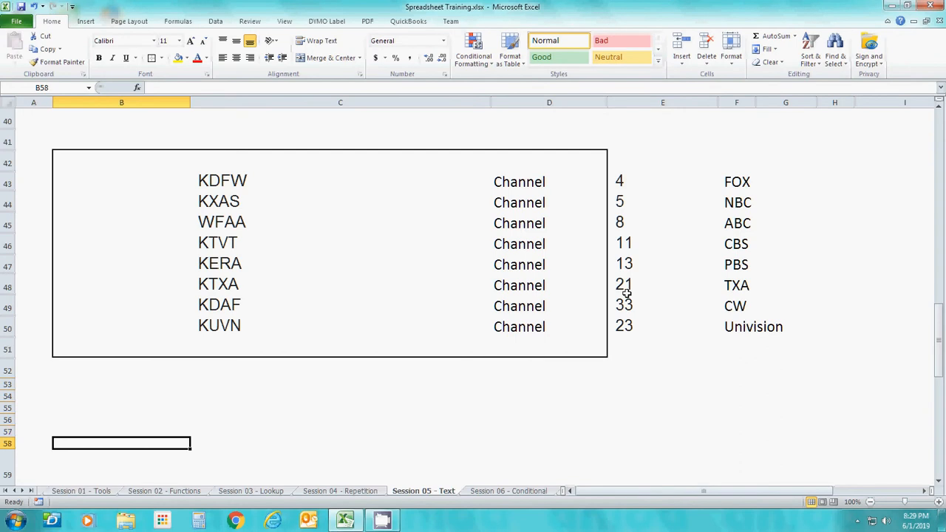
pyautogui.press('Down')
pyautogui.press('Down')
pyautogui.press('Down')
pyautogui.press('Down')
pyautogui.press('Down')
pyautogui.press('Down')
pyautogui.press('Down')
pyautogui.press('Down')
pyautogui.press('Down')
pyautogui.press('Down')
pyautogui.press('Down')
pyautogui.press('Down')
pyautogui.press('Down')
pyautogui.press('Down')
pyautogui.press('Down')
pyautogui.press('Down')
pyautogui.press('Down')
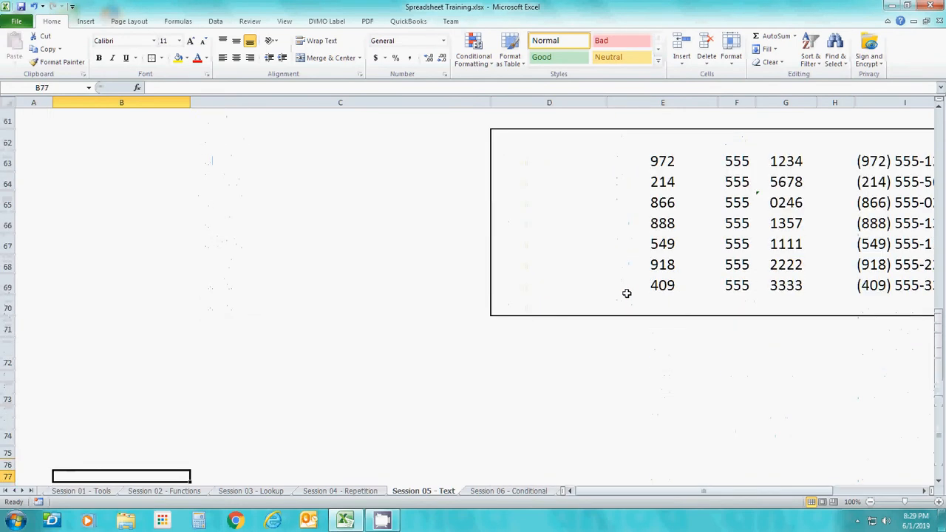
# Step: Compare the two combined phone number formats in columns I and L with the separate parts in columns E to G
pyautogui.press('Right')
pyautogui.press('Right')
pyautogui.press('Right')
pyautogui.press('Right')
pyautogui.press('Right')
pyautogui.press('Right')
pyautogui.press('Right')
pyautogui.press('Right')
pyautogui.press('Right')
pyautogui.press('Right')
pyautogui.press('Right')
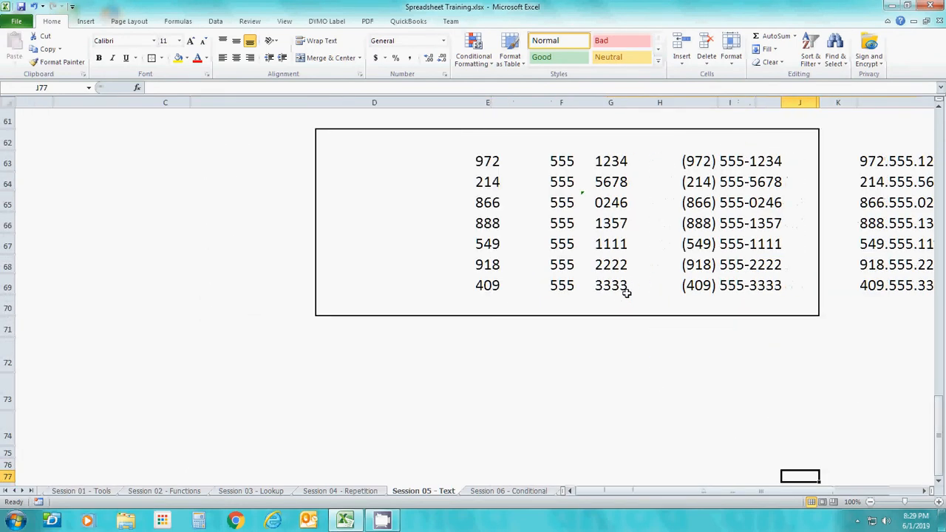
pyautogui.press('Left')
pyautogui.press('Left')
pyautogui.press('Left')
pyautogui.press('Left')
pyautogui.press('Left')
pyautogui.press('Left')
pyautogui.press('Left')
pyautogui.press('Left')
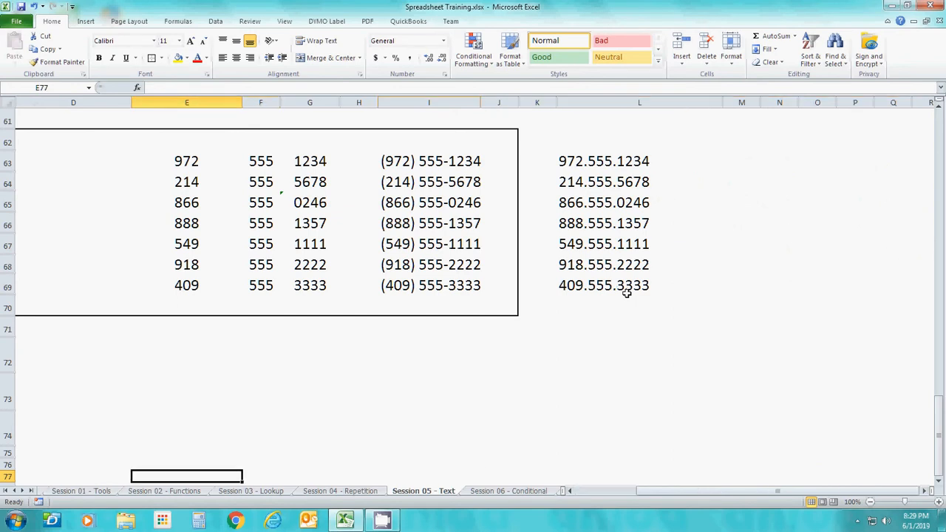